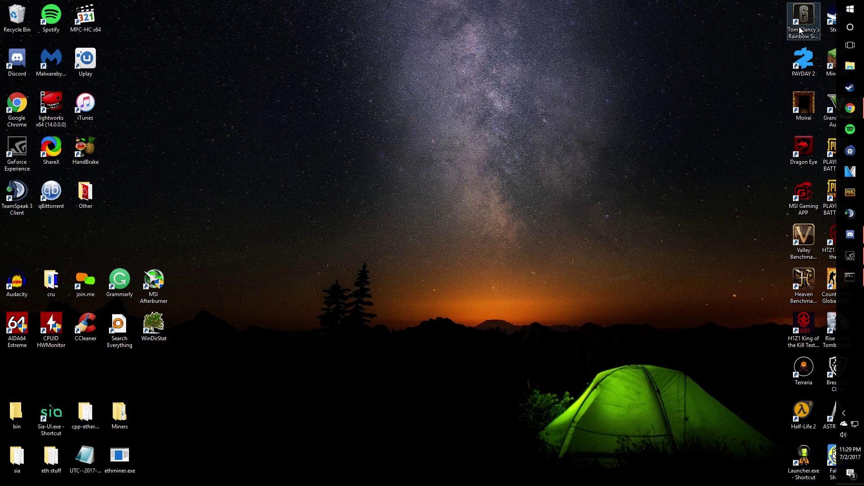
- Drag and rearrange windows on the desktop
{"action": "left_click_drag", "start_coordinate": [661, 37], "coordinate": [425, 189]}
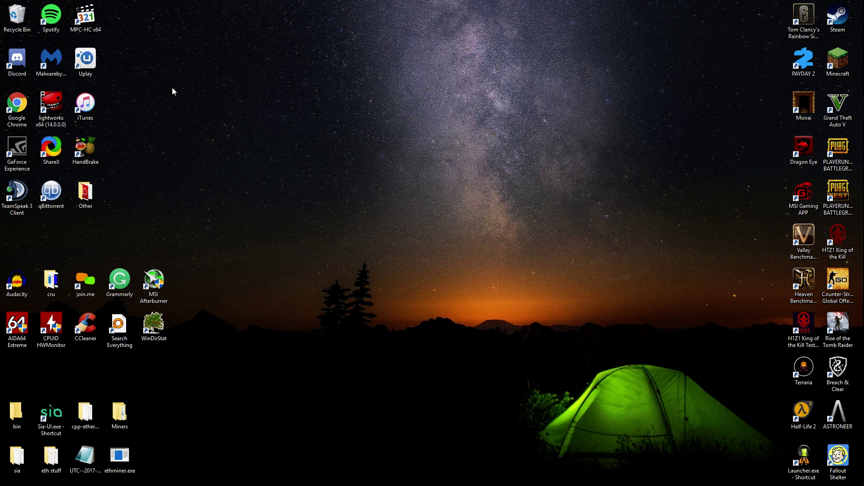
{"action": "left_click_drag", "start_coordinate": [241, 94], "coordinate": [327, 116]}
{"action": "left_click_drag", "start_coordinate": [477, 140], "coordinate": [304, 105]}
{"action": "left_click_drag", "start_coordinate": [232, 64], "coordinate": [399, 172]}
{"action": "left_click_drag", "start_coordinate": [265, 3], "coordinate": [376, 33]}
{"action": "left_click_drag", "start_coordinate": [226, 2], "coordinate": [657, 35]}
{"action": "left_click_drag", "start_coordinate": [235, 45], "coordinate": [391, 116]}
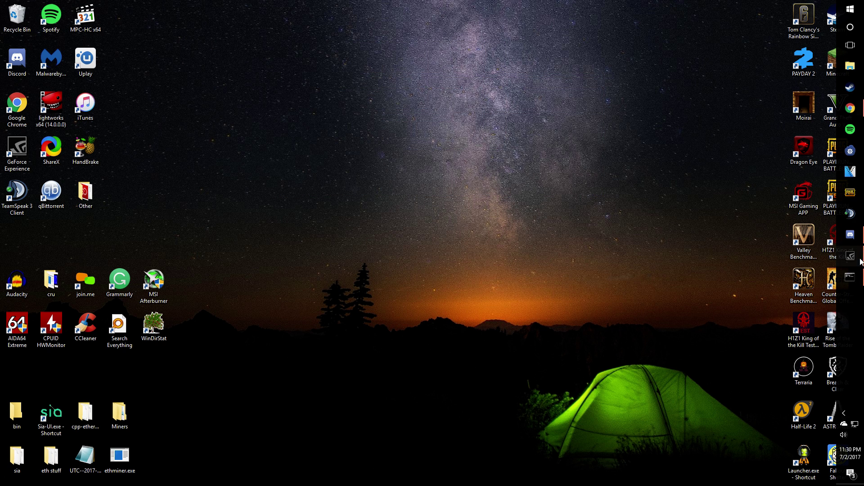
- Bring the running mining console forward and move it to the top-left
{"action": "left_click", "coordinate": [850, 276]}
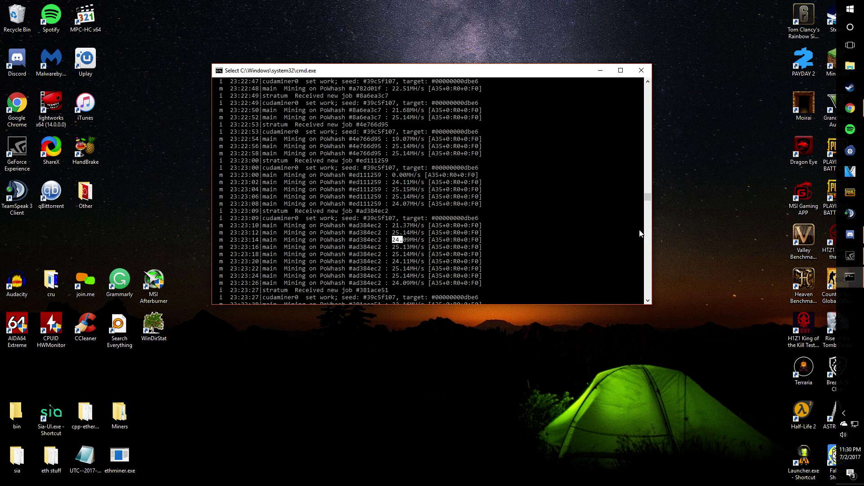
{"action": "left_click", "coordinate": [506, 225]}
{"action": "left_click_drag", "start_coordinate": [343, 71], "coordinate": [293, 7]}
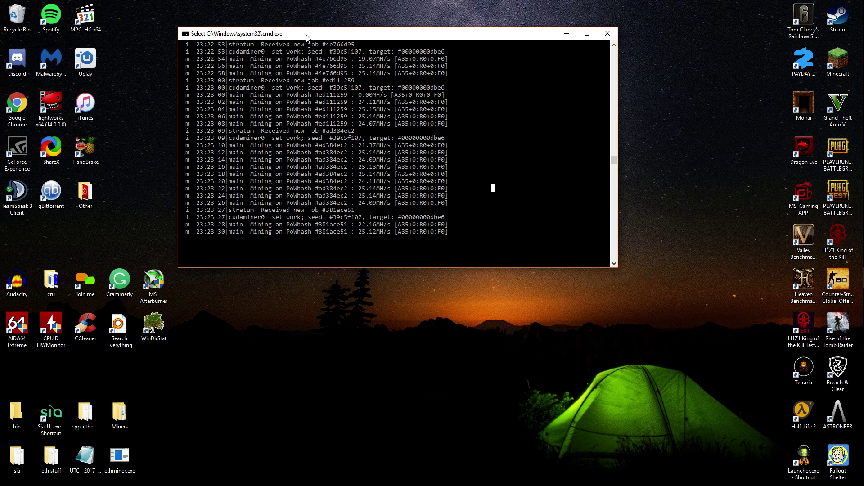
{"action": "left_click", "coordinate": [359, 155]}
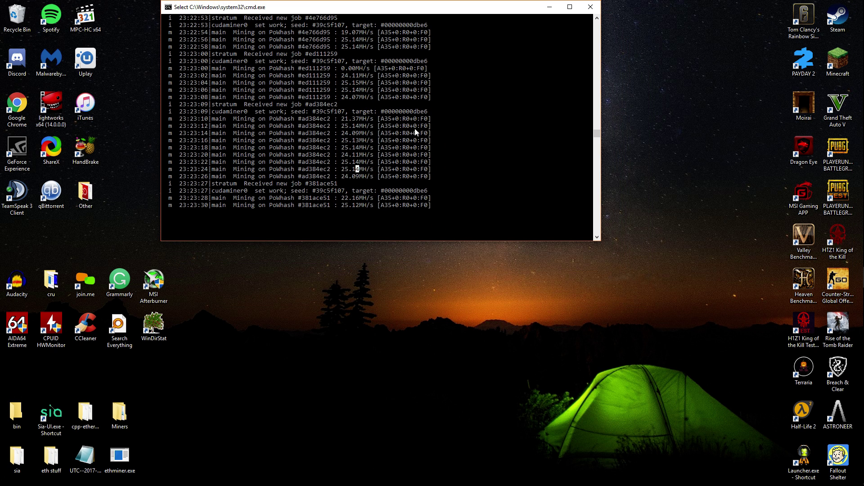
{"action": "scroll", "coordinate": [343, 172], "scroll_direction": "up", "scroll_amount": 1}
- Highlight the console's 25.13 MH/s hash rate reading, then minimize the console
{"action": "left_click", "coordinate": [353, 169]}
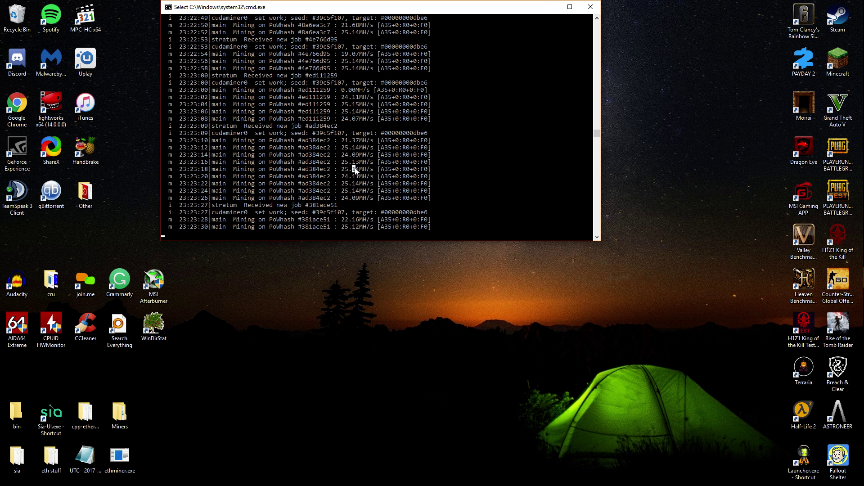
{"action": "left_click_drag", "start_coordinate": [338, 164], "coordinate": [368, 164]}
{"action": "left_click_drag", "start_coordinate": [345, 194], "coordinate": [381, 194]}
{"action": "left_click", "coordinate": [396, 193]}
{"action": "scroll", "coordinate": [367, 229], "scroll_direction": "down", "scroll_amount": 1}
{"action": "scroll", "coordinate": [380, 138], "scroll_direction": "down", "scroll_amount": 3}
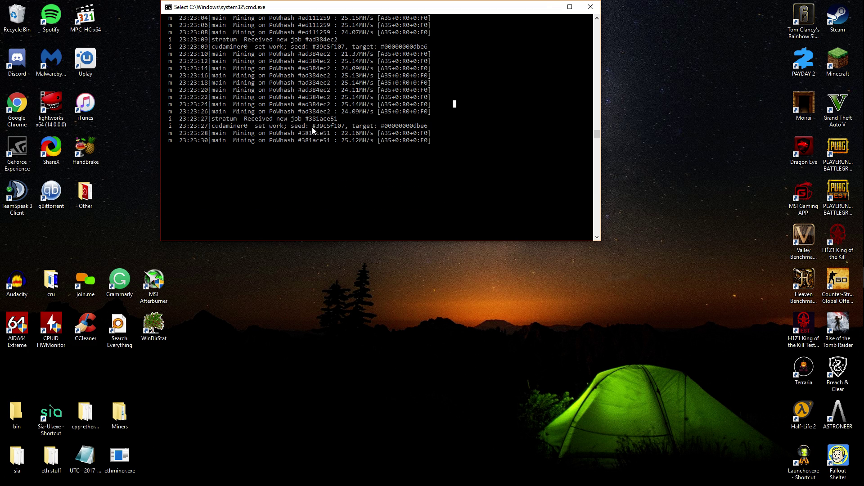
{"action": "left_click_drag", "start_coordinate": [334, 133], "coordinate": [378, 133]}
{"action": "left_click", "coordinate": [550, 7]}
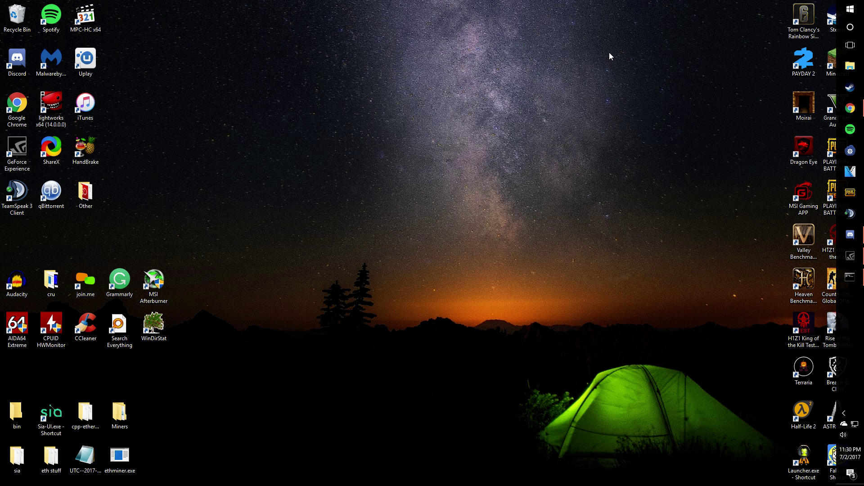
{"action": "left_click_drag", "start_coordinate": [406, 187], "coordinate": [582, 189]}
- Show the download options on Chrome's Afterburner | MSI Global tab, then un-maximize Chrome
{"action": "left_click", "coordinate": [851, 107]}
{"action": "left_click", "coordinate": [33, 6]}
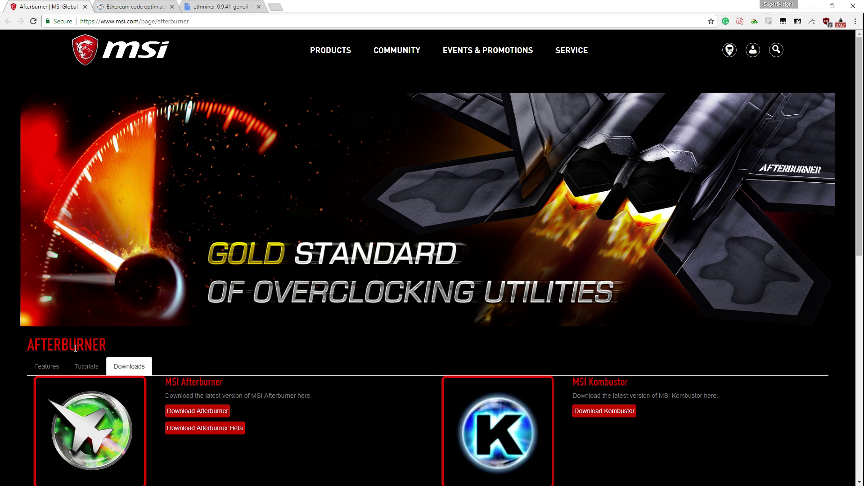
{"action": "left_click", "coordinate": [33, 21]}
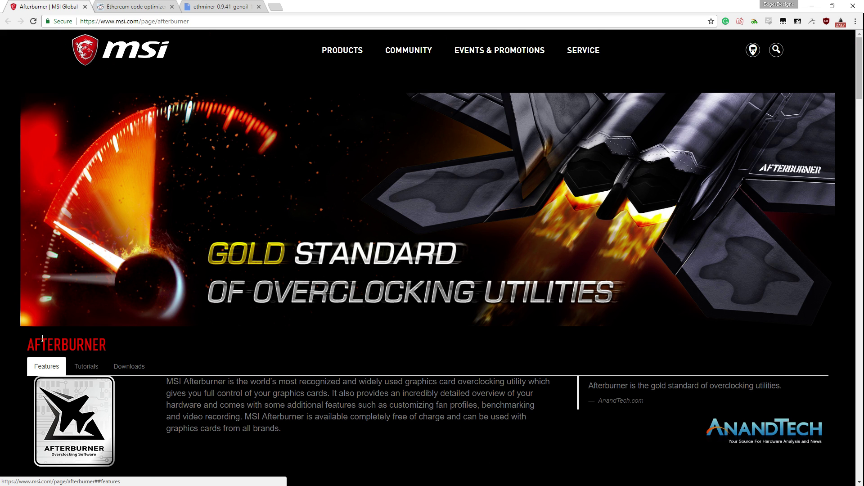
{"action": "left_click", "coordinate": [130, 367]}
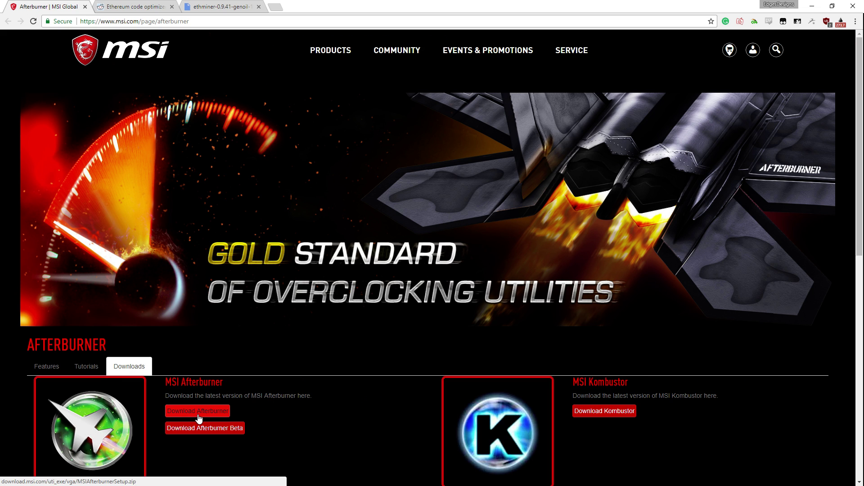
{"action": "left_click_drag", "start_coordinate": [467, 5], "coordinate": [367, 67]}
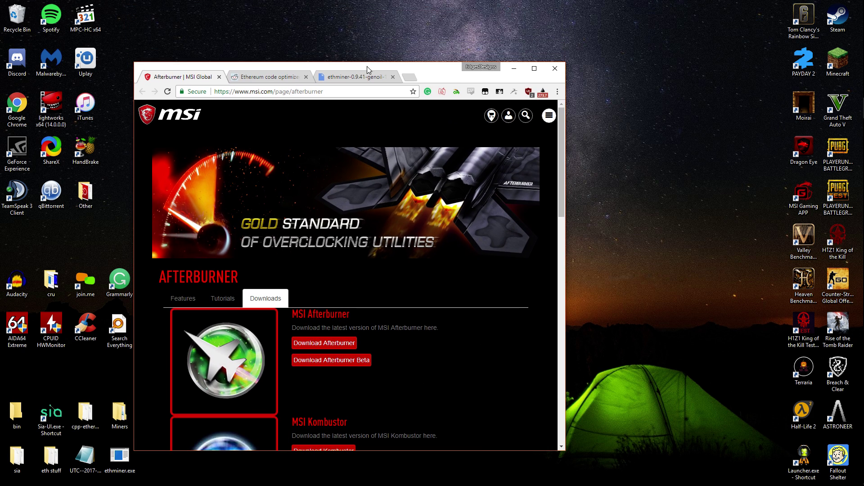
- Launch MSI Afterburner from the desktop, allow its changes, and center its window
{"action": "left_click", "coordinate": [515, 67]}
{"action": "double_click", "coordinate": [154, 284]}
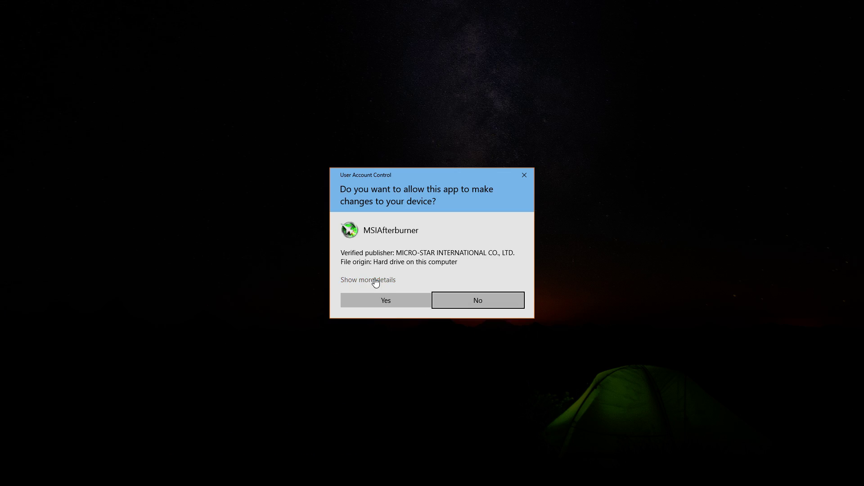
{"action": "left_click", "coordinate": [396, 303]}
{"action": "left_click_drag", "start_coordinate": [213, 50], "coordinate": [534, 70]}
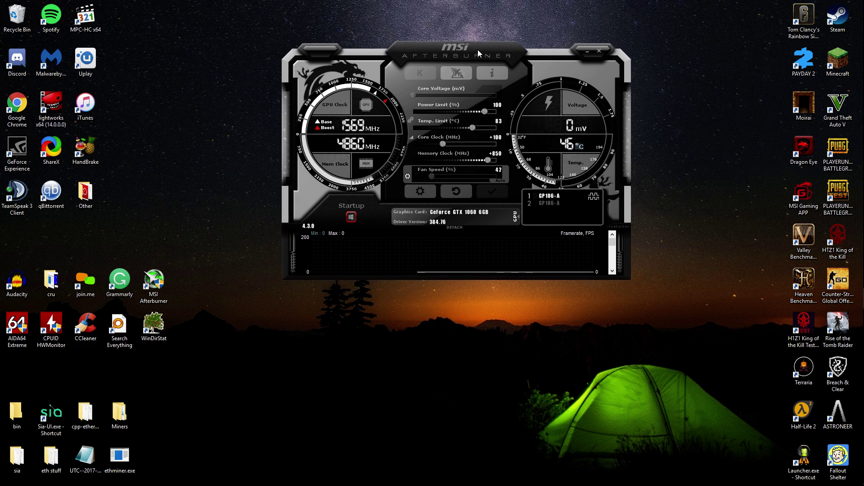
- Apply the default Afterburner skin in User Interface settings and dismiss the notice
{"action": "left_click", "coordinate": [470, 200]}
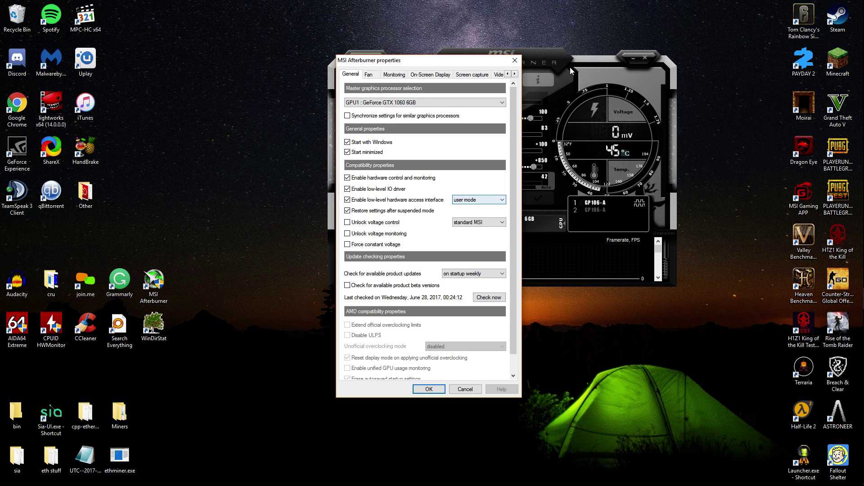
{"action": "left_click", "coordinate": [516, 74]}
{"action": "left_click", "coordinate": [516, 73]}
{"action": "double_click", "coordinate": [515, 73]}
{"action": "left_click", "coordinate": [452, 73]}
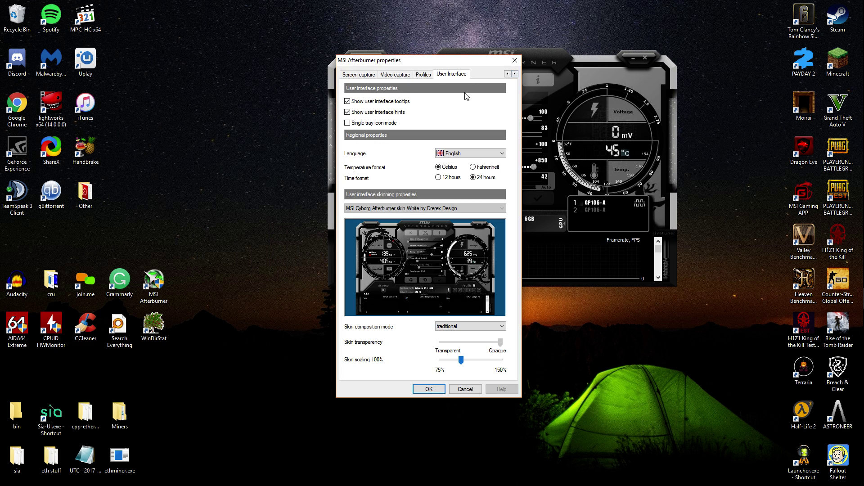
{"action": "left_click", "coordinate": [394, 209]}
{"action": "left_click", "coordinate": [394, 229]}
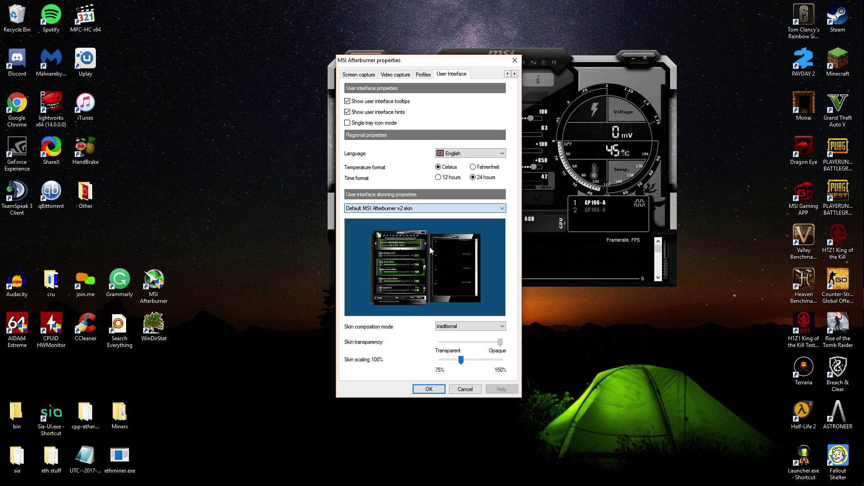
{"action": "left_click", "coordinate": [429, 390]}
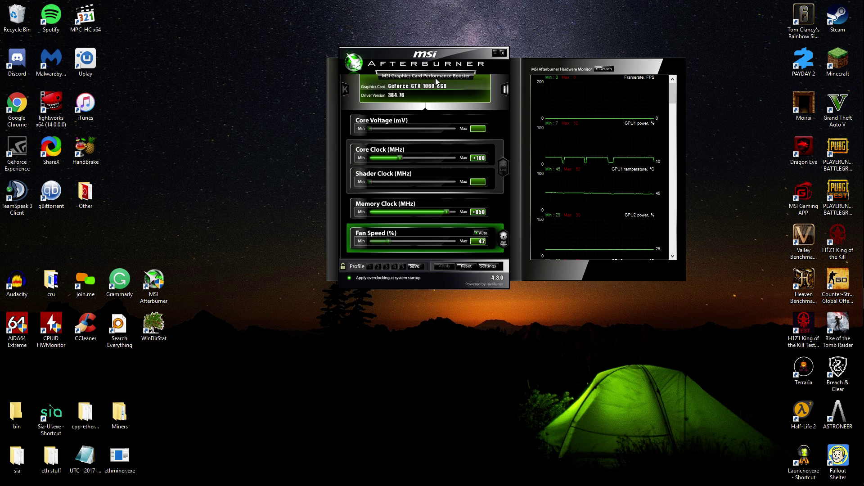
{"action": "left_click", "coordinate": [506, 90]}
{"action": "left_click", "coordinate": [397, 80]}
{"action": "left_click_drag", "start_coordinate": [397, 80], "coordinate": [375, 67]}
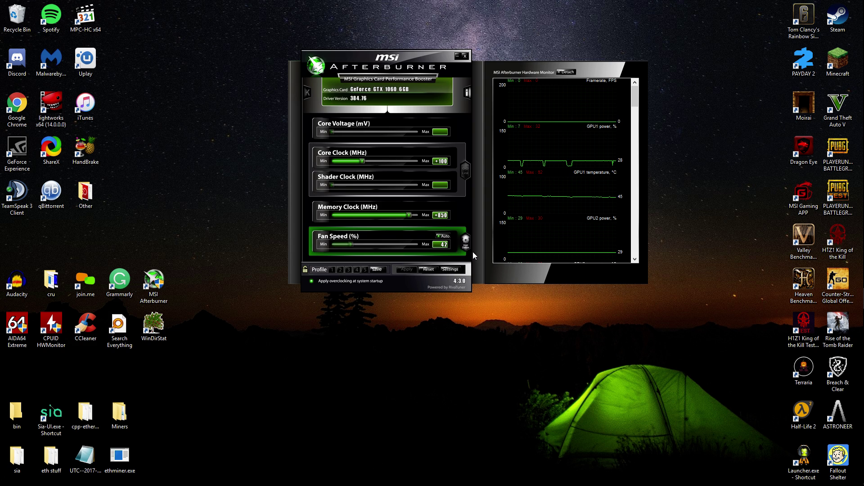
- Choose the 'MSI Cyborg Afterburner skin White' skin and confirm the settings
{"action": "left_click", "coordinate": [450, 271]}
{"action": "left_click", "coordinate": [477, 78]}
{"action": "left_click", "coordinate": [477, 78]}
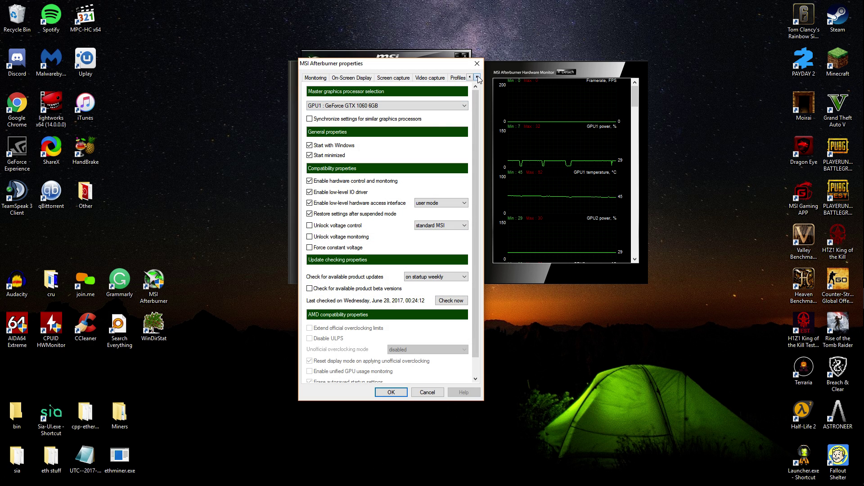
{"action": "left_click", "coordinate": [414, 78]}
{"action": "left_click", "coordinate": [380, 216]}
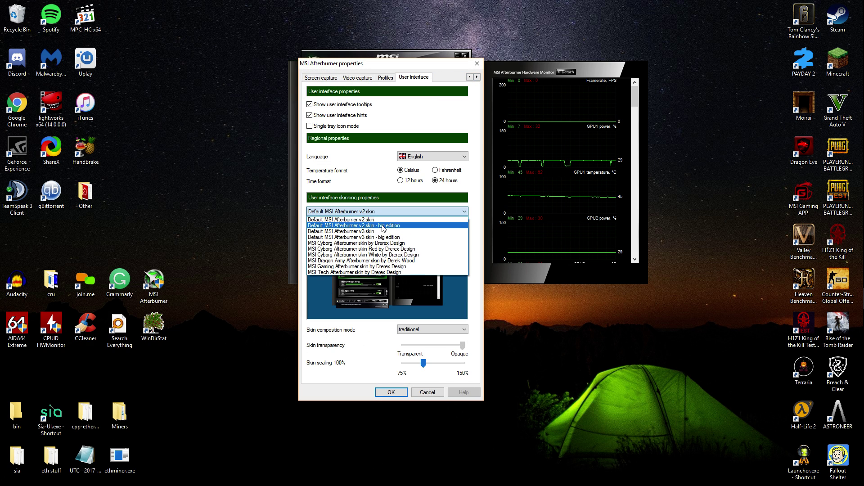
{"action": "left_click", "coordinate": [382, 260]}
{"action": "left_click", "coordinate": [392, 392]}
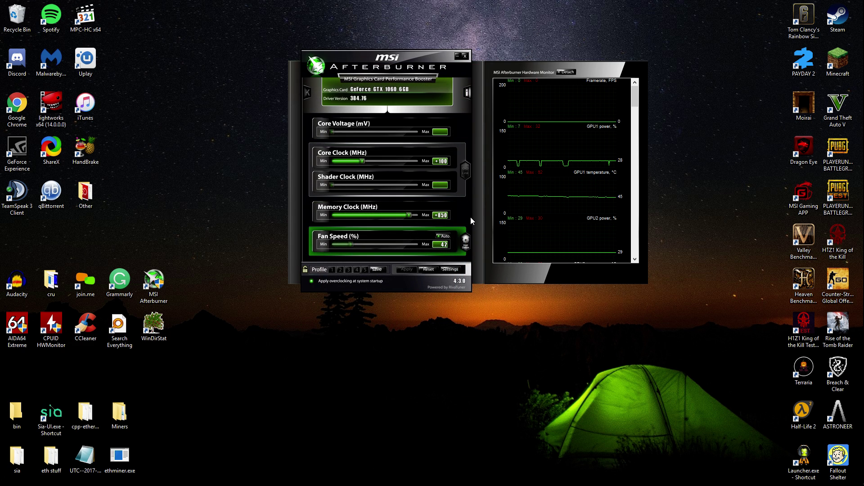
{"action": "left_click", "coordinate": [524, 228]}
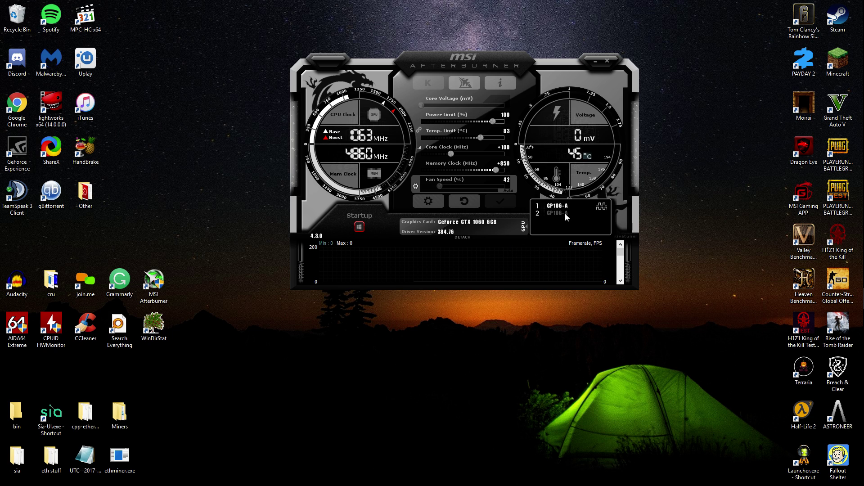
- On GPU1, return the power limit from 84 to 100 and apply the overclock
{"action": "left_click", "coordinate": [565, 214]}
{"action": "left_click_drag", "start_coordinate": [483, 59], "coordinate": [381, 87]}
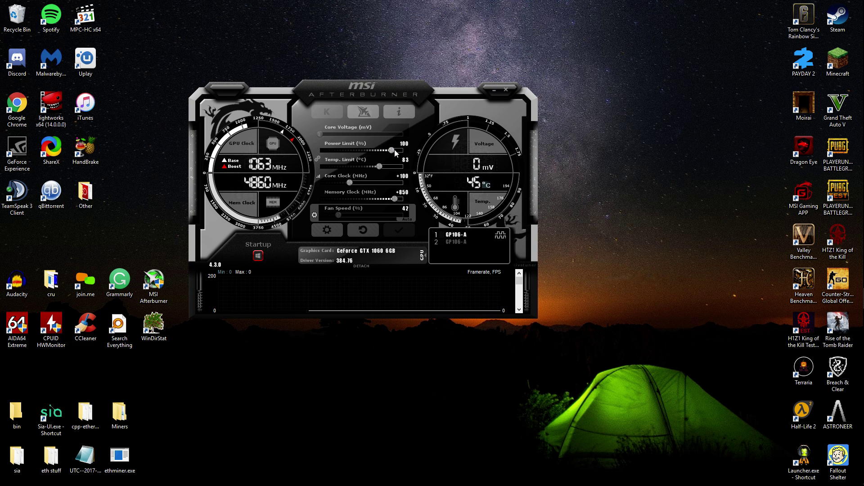
{"action": "left_click_drag", "start_coordinate": [394, 149], "coordinate": [374, 154]}
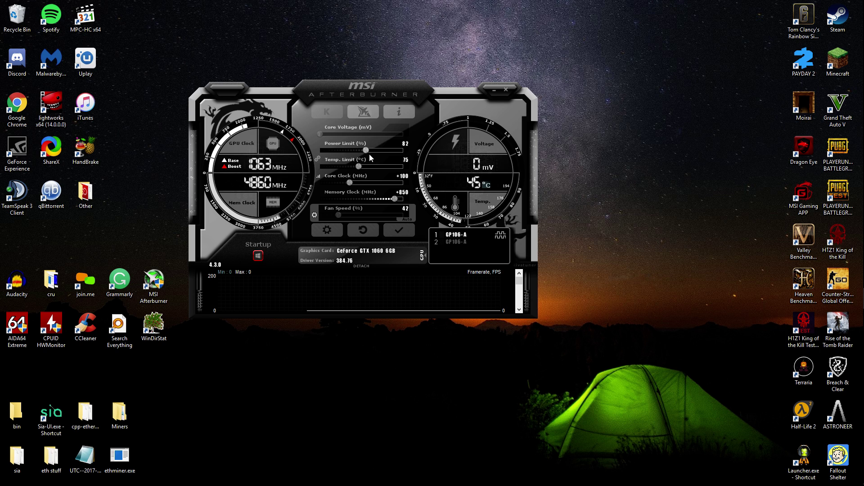
{"action": "mouse_move", "coordinate": [372, 153]}
{"action": "left_mouse_down"}
{"action": "mouse_move", "coordinate": [402, 157]}
{"action": "mouse_move", "coordinate": [392, 157]}
{"action": "left_mouse_up"}
{"action": "left_click", "coordinate": [406, 231]}
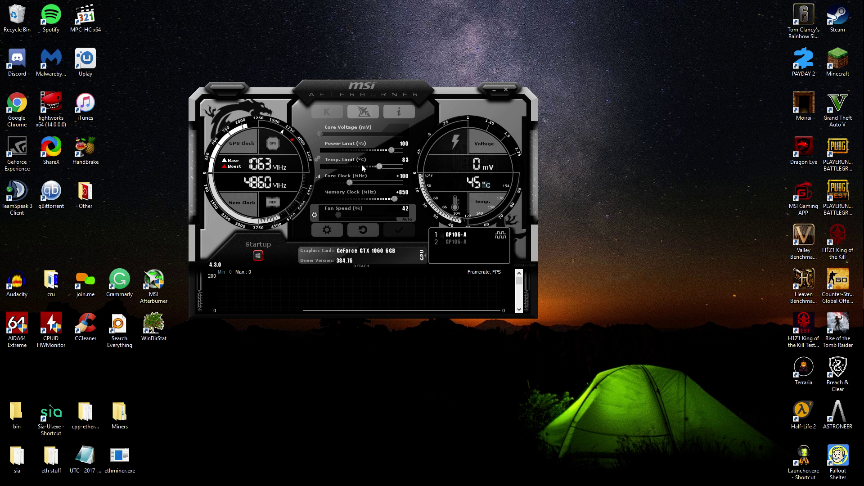
- Review the second GPU's settings (+875 memory clock), then minimize Afterburner
{"action": "left_click_drag", "start_coordinate": [359, 93], "coordinate": [393, 79]}
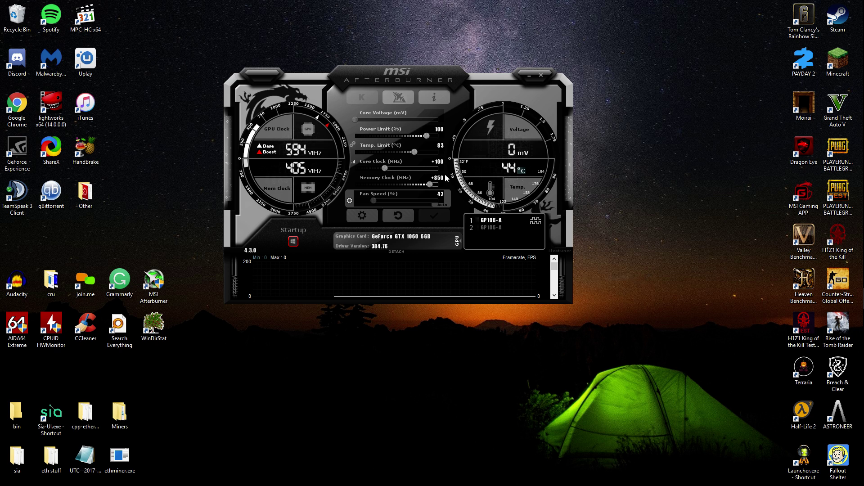
{"action": "left_click_drag", "start_coordinate": [428, 84], "coordinate": [394, 81]}
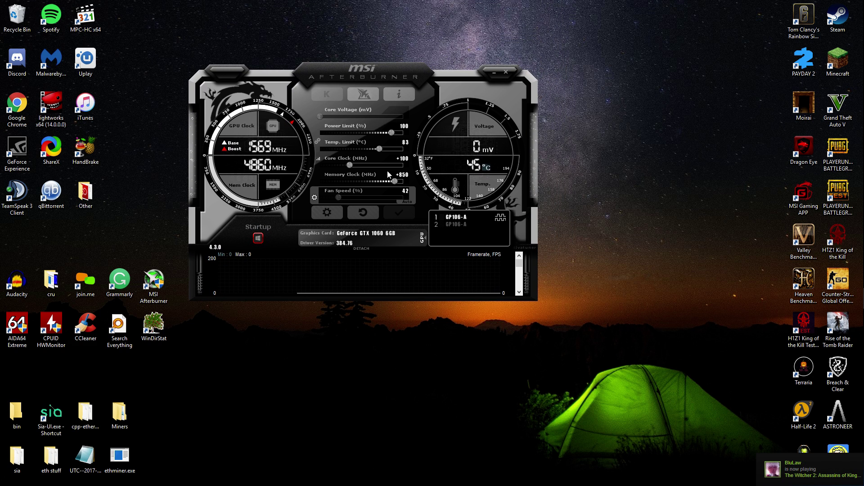
{"action": "left_click", "coordinate": [459, 230]}
{"action": "left_click", "coordinate": [457, 225]}
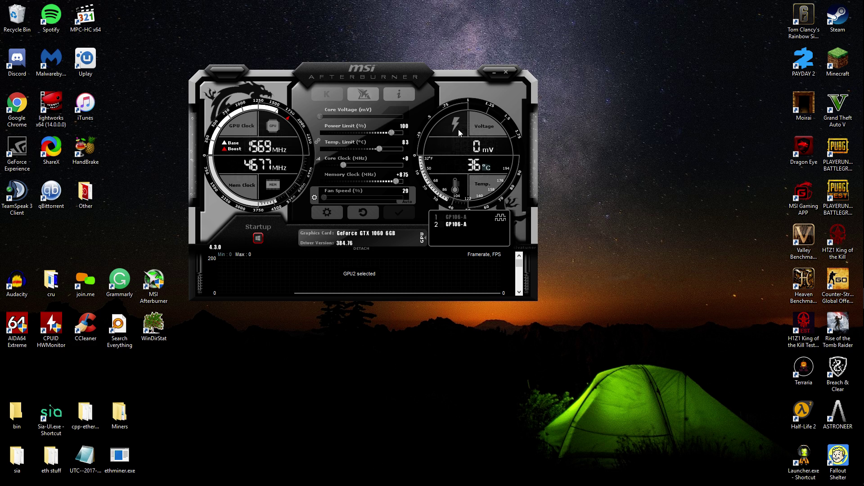
{"action": "left_click_drag", "start_coordinate": [379, 70], "coordinate": [450, 78]}
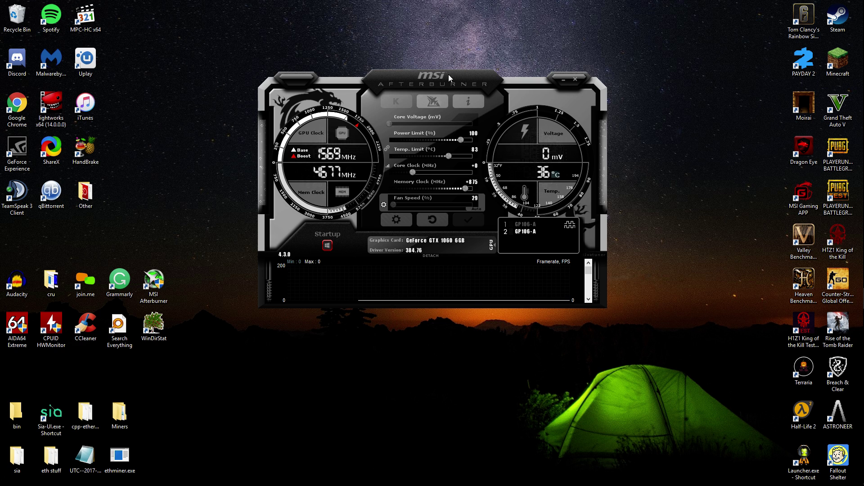
{"action": "left_click_drag", "start_coordinate": [450, 69], "coordinate": [455, 4]}
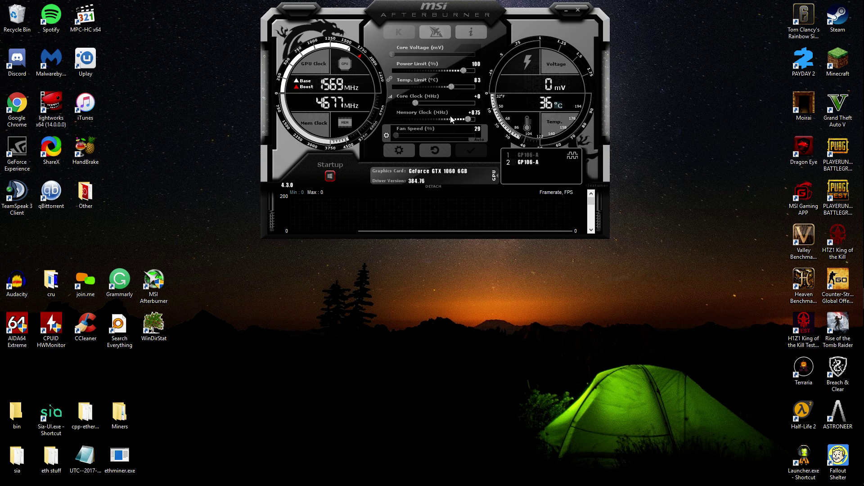
{"action": "mouse_move", "coordinate": [425, 11]}
{"action": "left_mouse_down"}
{"action": "mouse_move", "coordinate": [387, 138]}
{"action": "mouse_move", "coordinate": [379, 79]}
{"action": "left_mouse_up"}
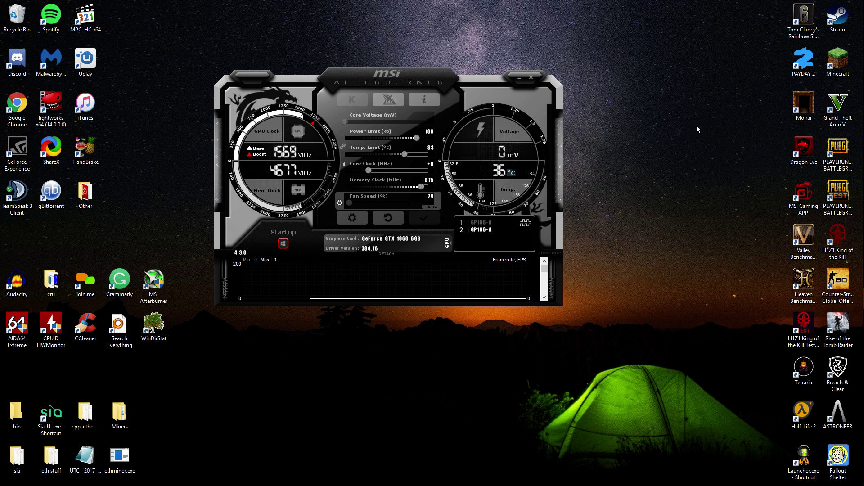
{"action": "left_click", "coordinate": [516, 80]}
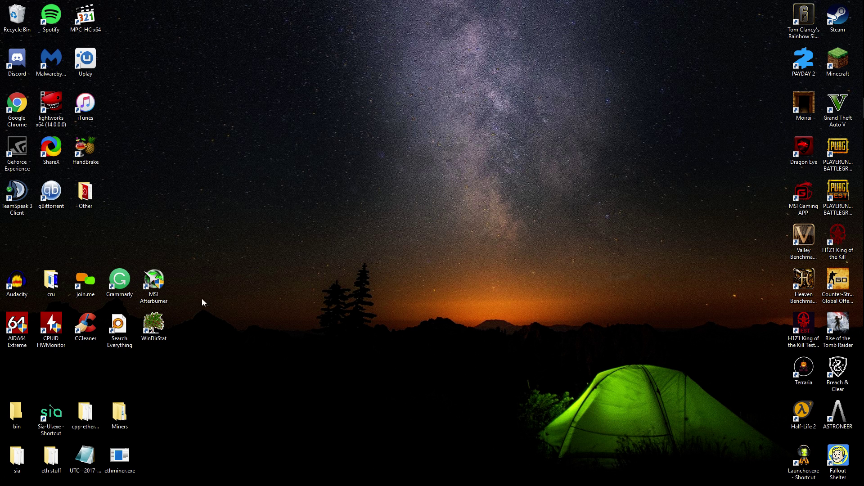
- Maximize Chrome, highlight Google Drive's ethminer-0.9.41-genoil-1.1.7 virus warning, then go to the new tab
{"action": "left_click", "coordinate": [850, 108]}
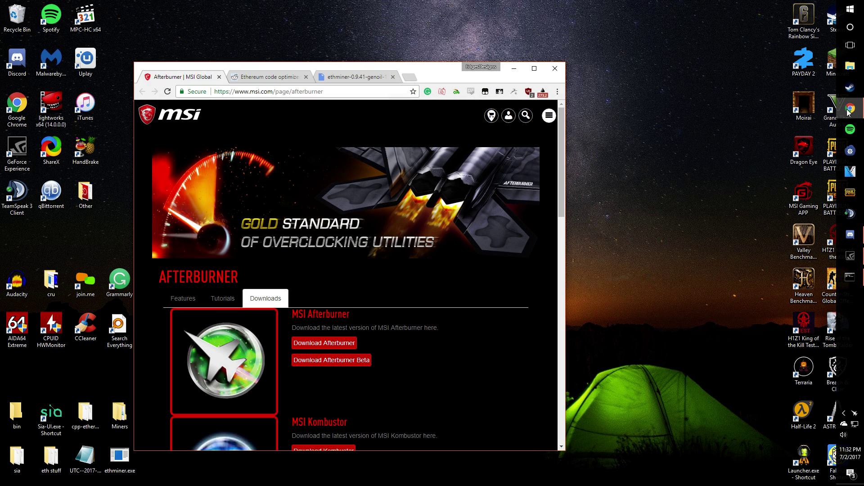
{"action": "left_click_drag", "start_coordinate": [442, 76], "coordinate": [463, 5]}
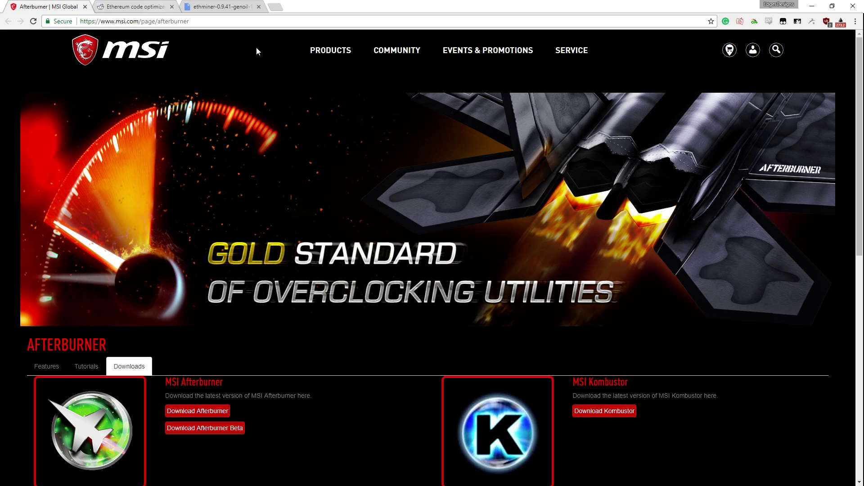
{"action": "left_click", "coordinate": [240, 6]}
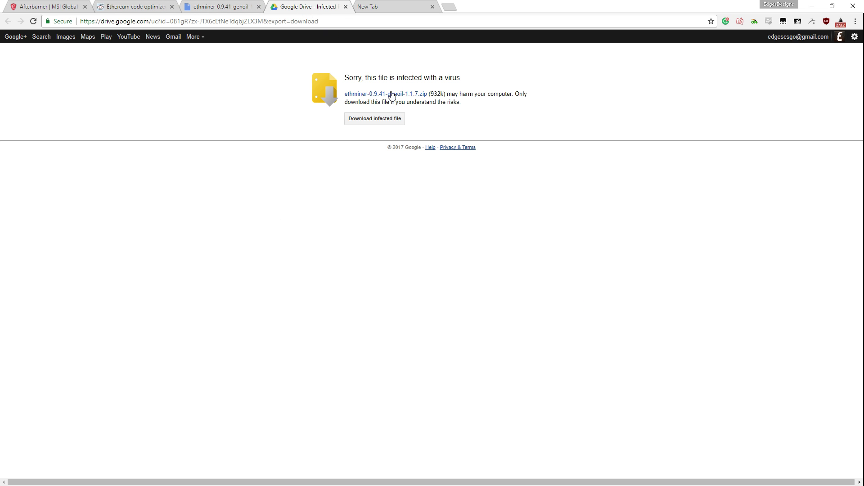
{"action": "left_click_drag", "start_coordinate": [350, 76], "coordinate": [468, 72]}
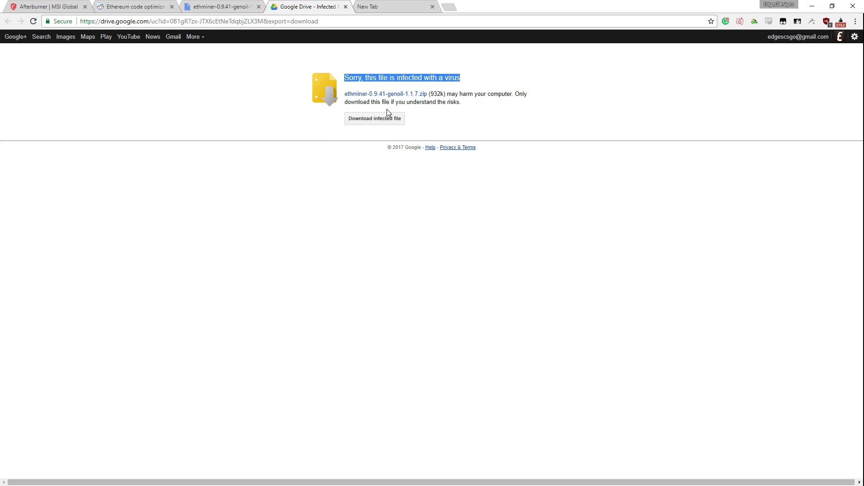
{"action": "left_click", "coordinate": [399, 7]}
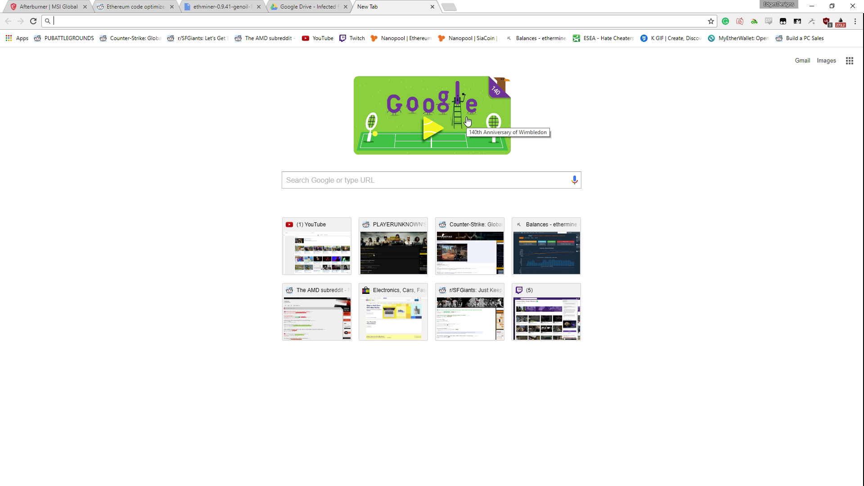
{"action": "type", "text": "genoils"}
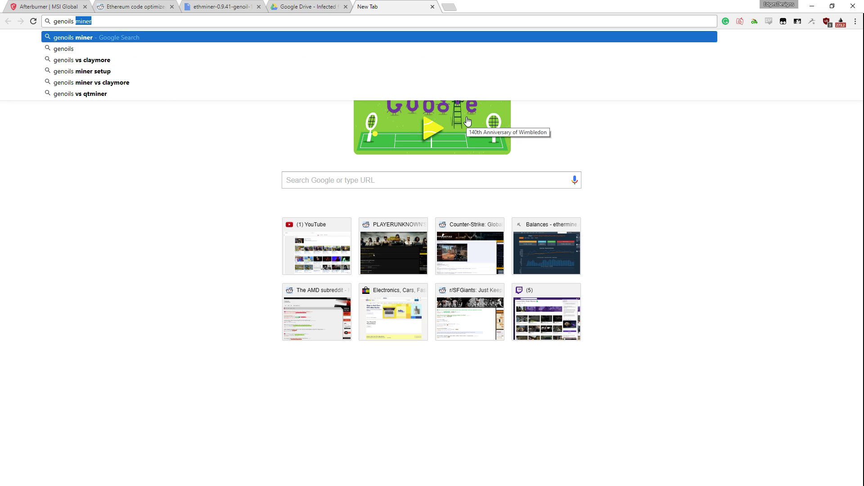
- Search for 'genoils ethminer' and open the Ethminer Genoil Crypto Mining Blog result
{"action": "key", "text": "BackSpace"}
{"action": "type", "text": "s ethminer"}
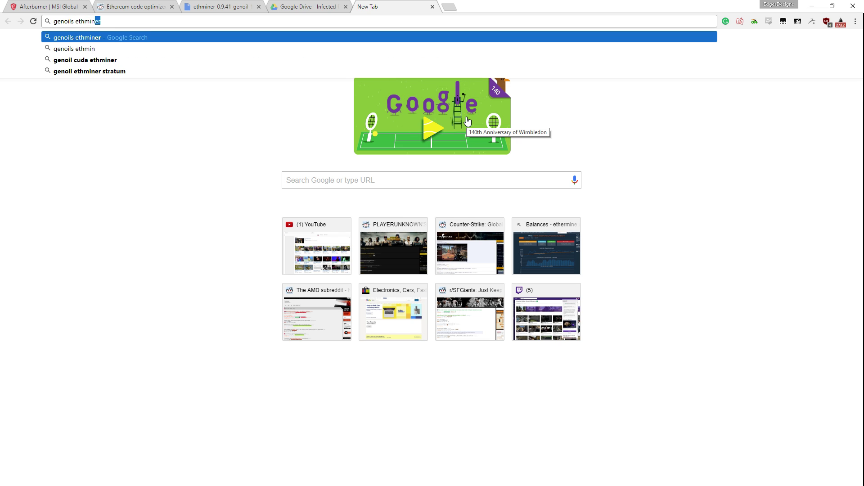
{"action": "key", "text": "Return"}
{"action": "scroll", "coordinate": [197, 174], "scroll_direction": "down", "scroll_amount": 3}
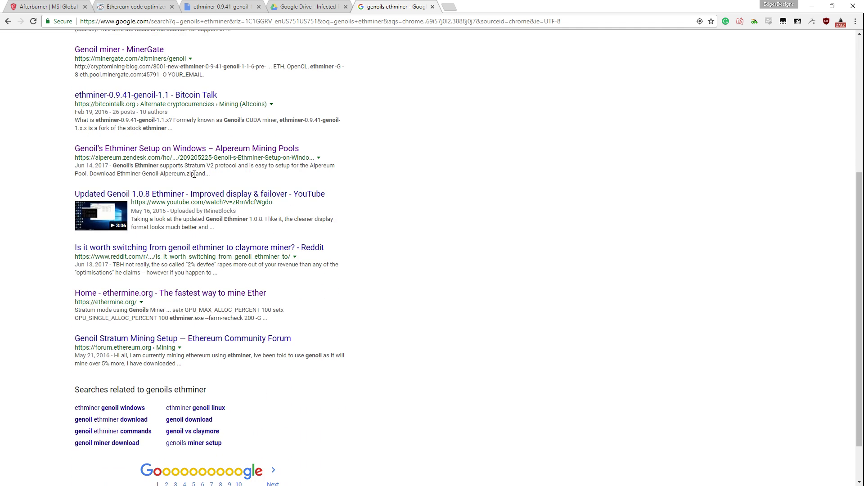
{"action": "scroll", "coordinate": [174, 254], "scroll_direction": "up", "scroll_amount": 1}
{"action": "scroll", "coordinate": [128, 200], "scroll_direction": "up", "scroll_amount": 1}
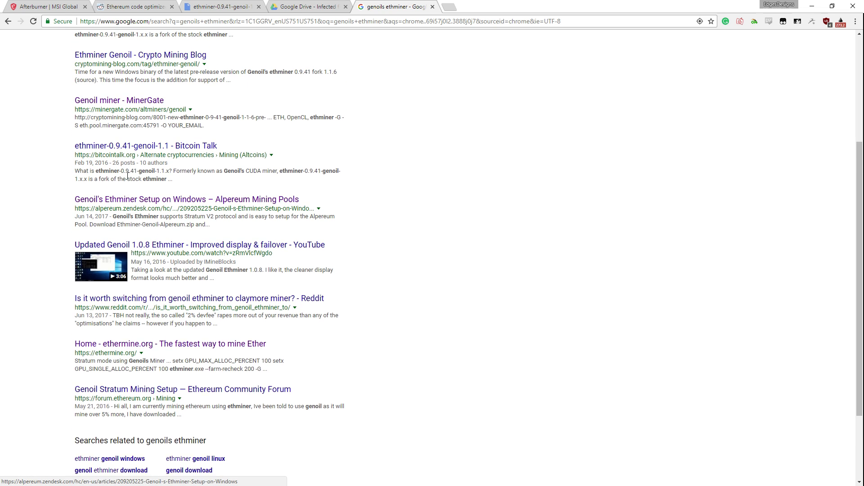
{"action": "left_click", "coordinate": [115, 140]}
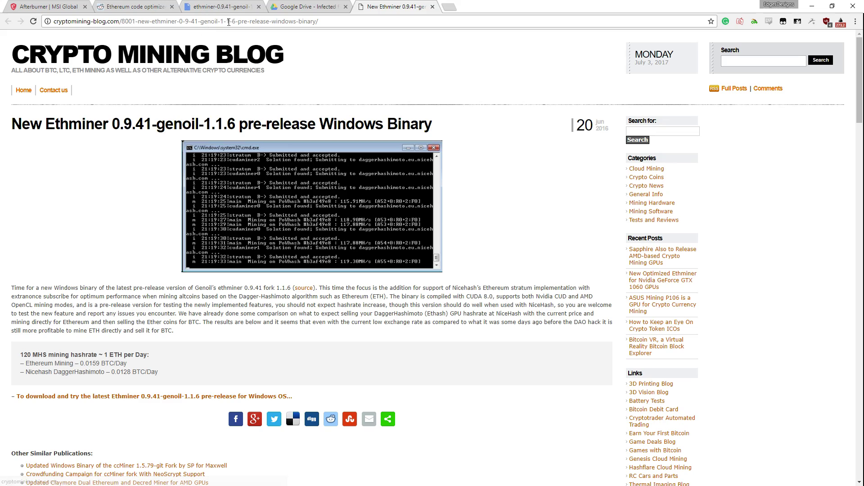
{"action": "scroll", "coordinate": [567, 98], "scroll_direction": "down", "scroll_amount": 1}
{"action": "scroll", "coordinate": [436, 115], "scroll_direction": "down", "scroll_amount": 5}
{"action": "scroll", "coordinate": [383, 125], "scroll_direction": "down", "scroll_amount": 6}
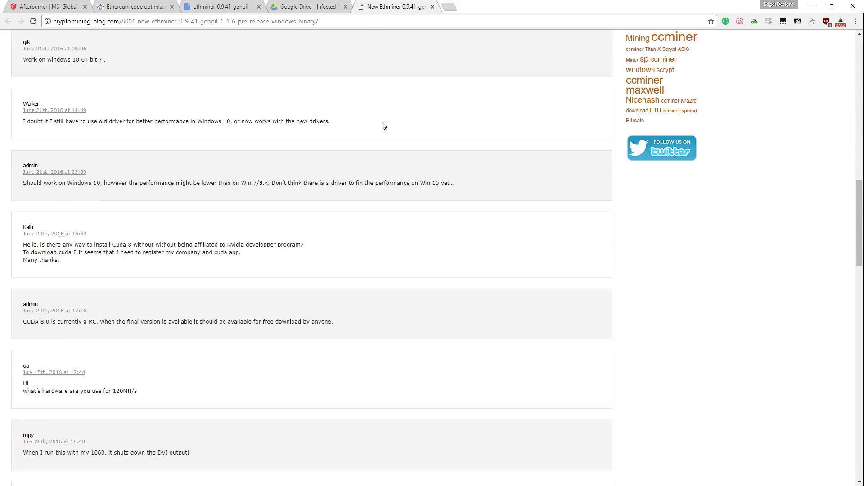
{"action": "scroll", "coordinate": [357, 131], "scroll_direction": "up", "scroll_amount": 2}
{"action": "scroll", "coordinate": [358, 131], "scroll_direction": "up", "scroll_amount": 8}
{"action": "scroll", "coordinate": [28, 107], "scroll_direction": "up", "scroll_amount": 1}
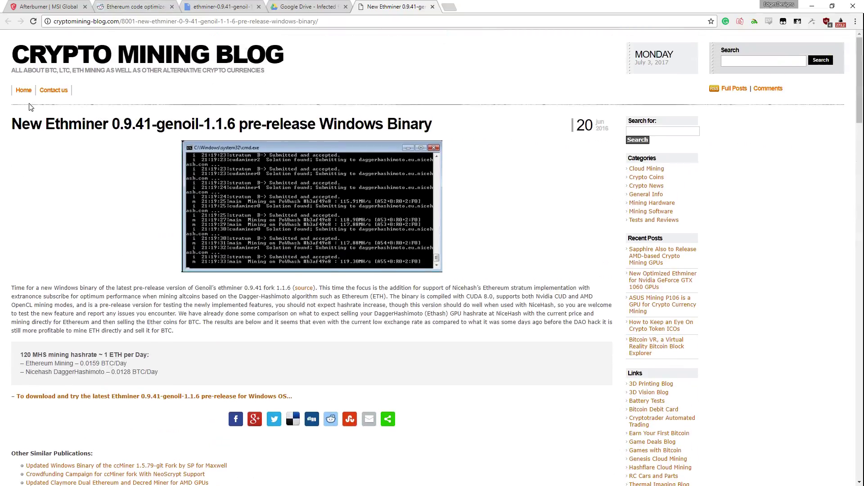
- Close the blog post tab and download the flagged ethminer zip from Google Drive
{"action": "left_click", "coordinate": [318, 6]}
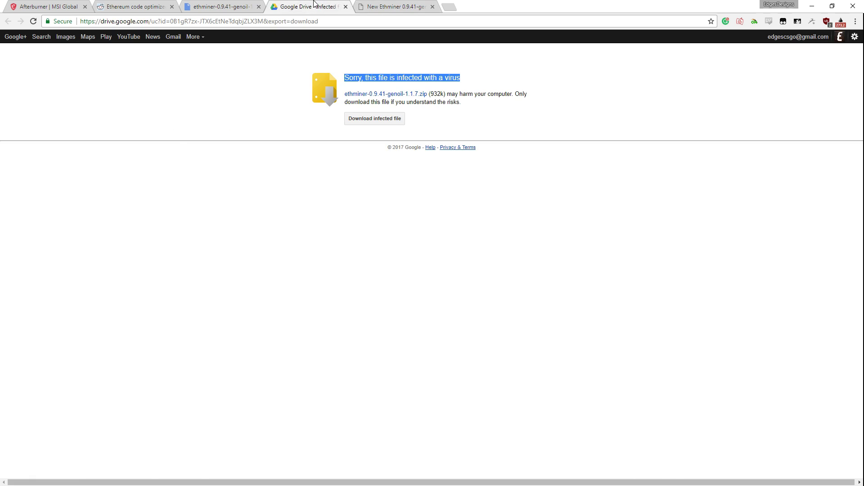
{"action": "left_click", "coordinate": [398, 6]}
{"action": "left_click", "coordinate": [308, 6]}
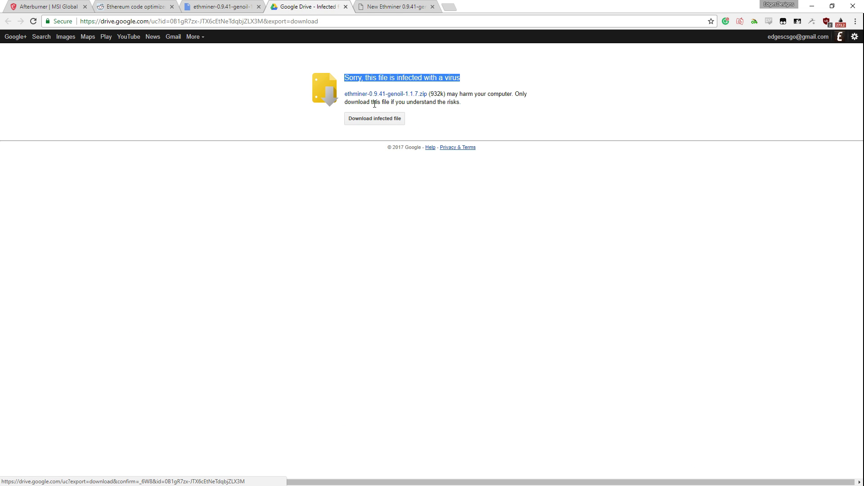
{"action": "left_click", "coordinate": [400, 8]}
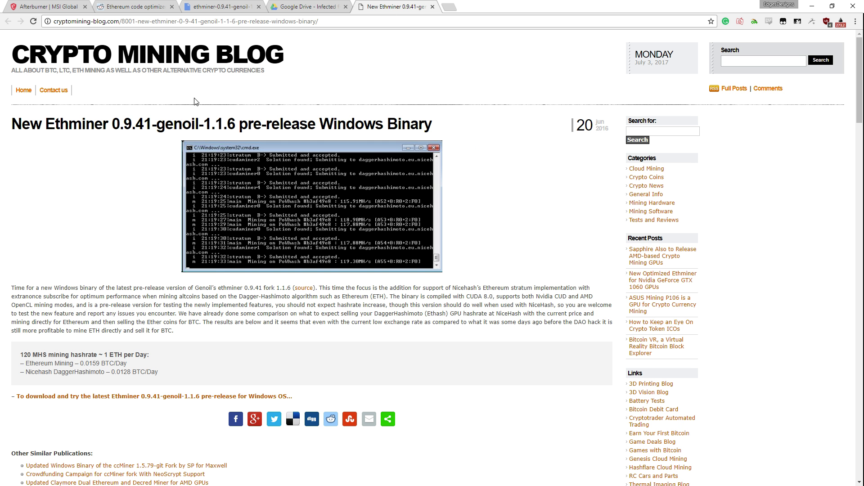
{"action": "left_click", "coordinate": [308, 6]}
{"action": "left_click", "coordinate": [433, 7]}
{"action": "left_click", "coordinate": [373, 119]}
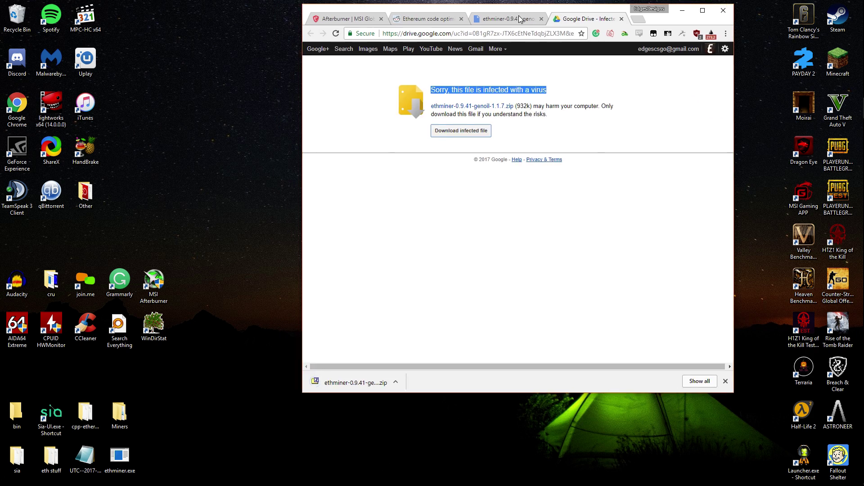
- Save the downloaded ethminer zip to the desktop and preview its contents
{"action": "left_click_drag", "start_coordinate": [484, 14], "coordinate": [682, 13]}
{"action": "left_click_drag", "start_coordinate": [484, 383], "coordinate": [238, 69]}
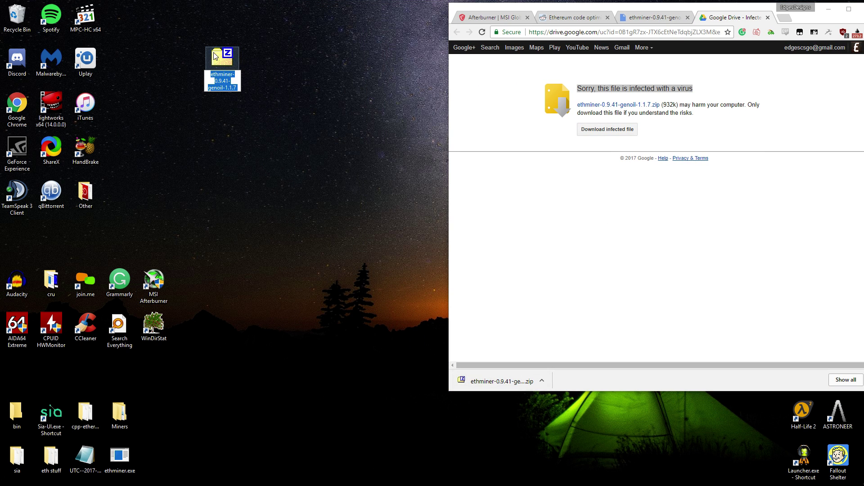
{"action": "right_click", "coordinate": [229, 66]}
{"action": "mouse_move", "coordinate": [290, 110]}
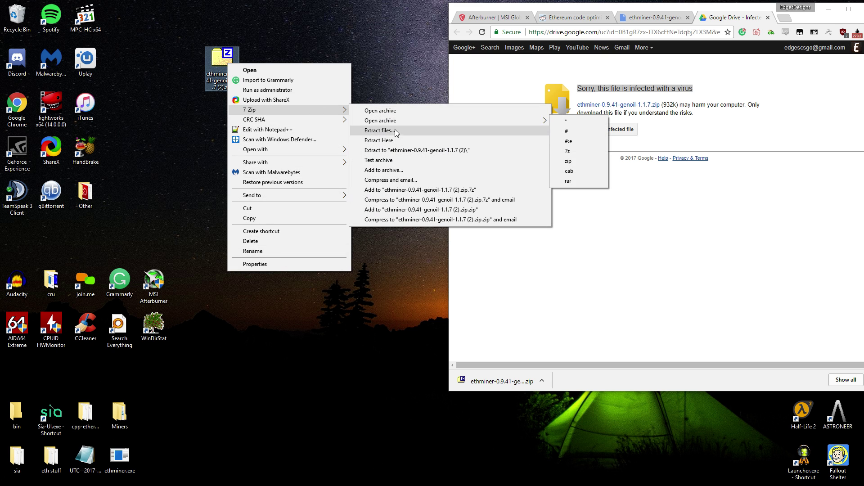
{"action": "left_click", "coordinate": [387, 112]}
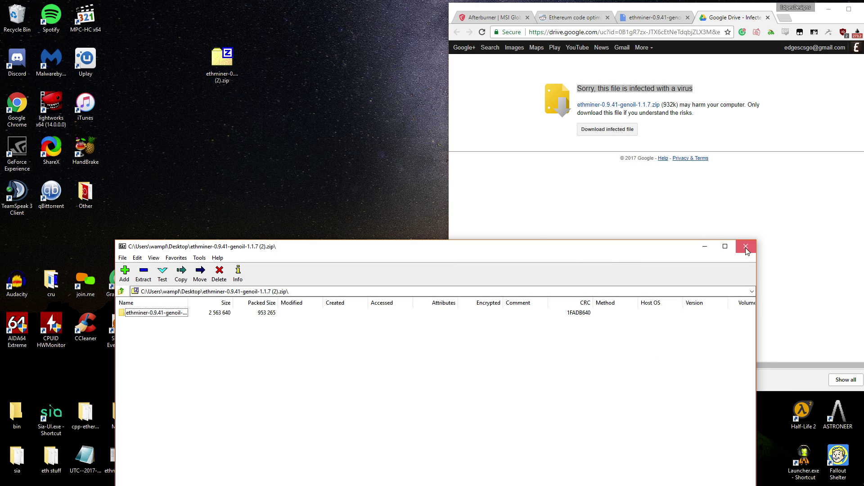
{"action": "left_click", "coordinate": [738, 251]}
- Extract the zip onto the desktop with 7-Zip, delete the zip, and check the folder
{"action": "right_click", "coordinate": [211, 60]}
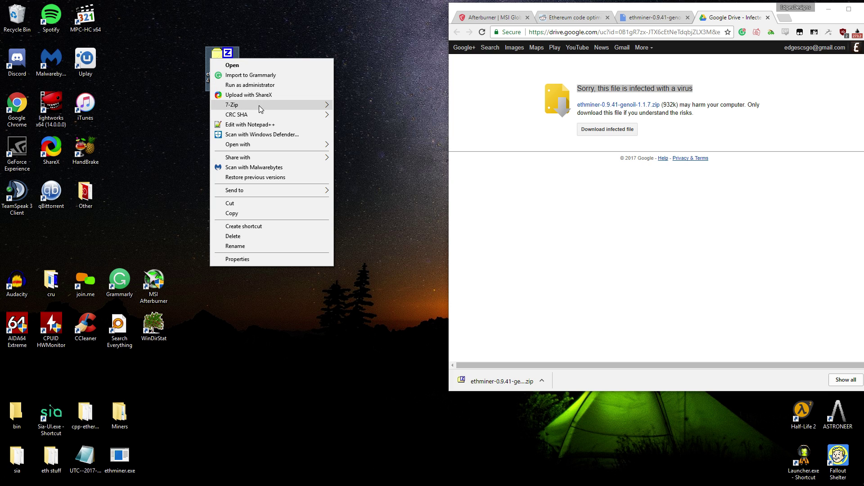
{"action": "mouse_move", "coordinate": [270, 105]}
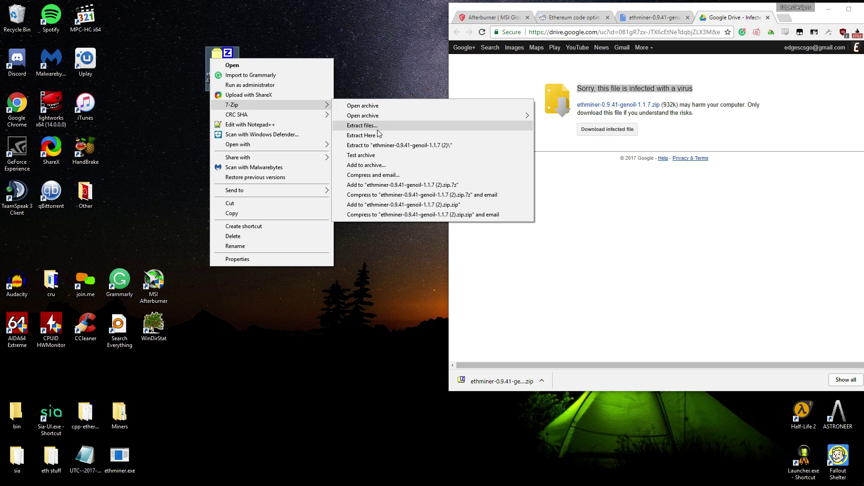
{"action": "left_click", "coordinate": [379, 134]}
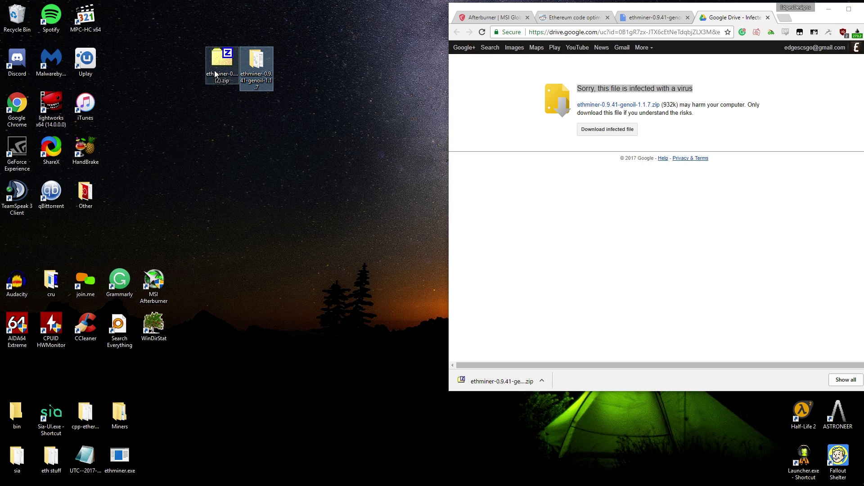
{"action": "mouse_move", "coordinate": [222, 61]}
{"action": "left_mouse_down"}
{"action": "mouse_move", "coordinate": [188, 109]}
{"action": "mouse_move", "coordinate": [51, 53]}
{"action": "mouse_move", "coordinate": [17, 16]}
{"action": "left_mouse_up"}
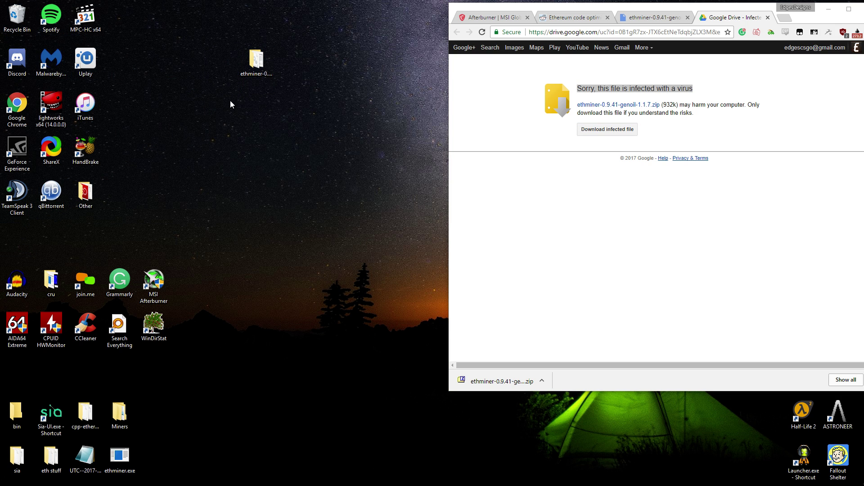
{"action": "double_click", "coordinate": [257, 60]}
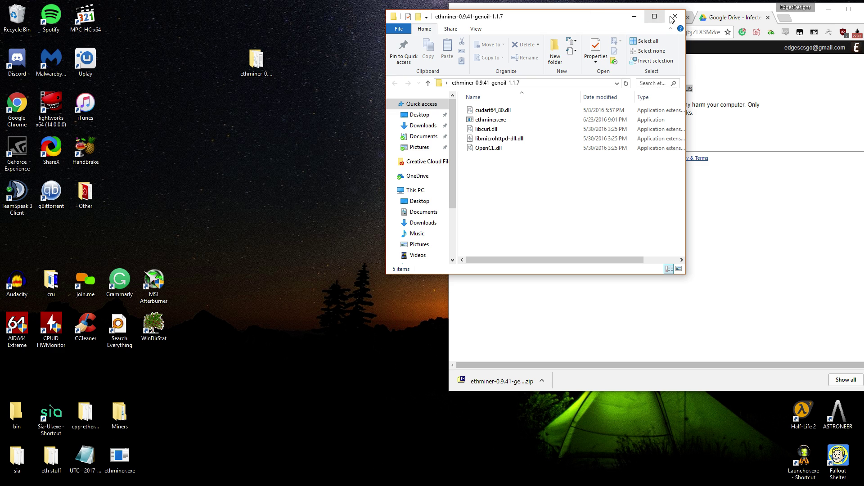
{"action": "left_click", "coordinate": [674, 15]}
{"action": "left_click_drag", "start_coordinate": [804, 20], "coordinate": [684, 50]}
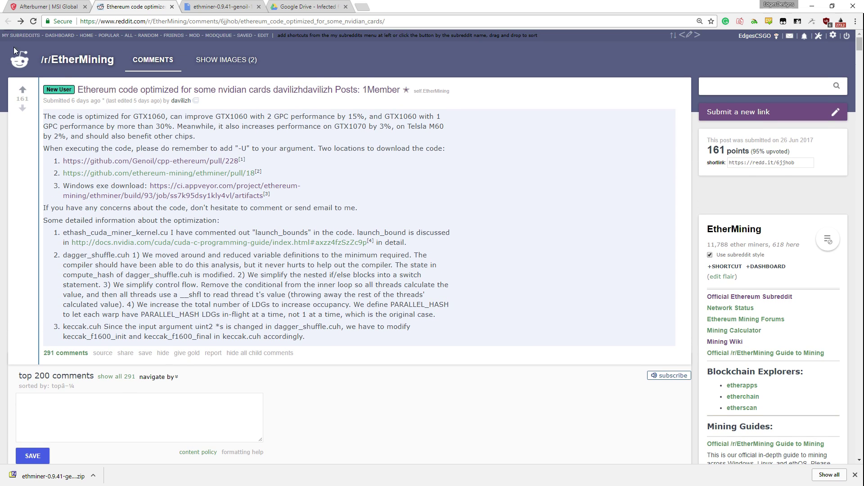
{"action": "scroll", "coordinate": [95, 141], "scroll_direction": "down", "scroll_amount": 1}
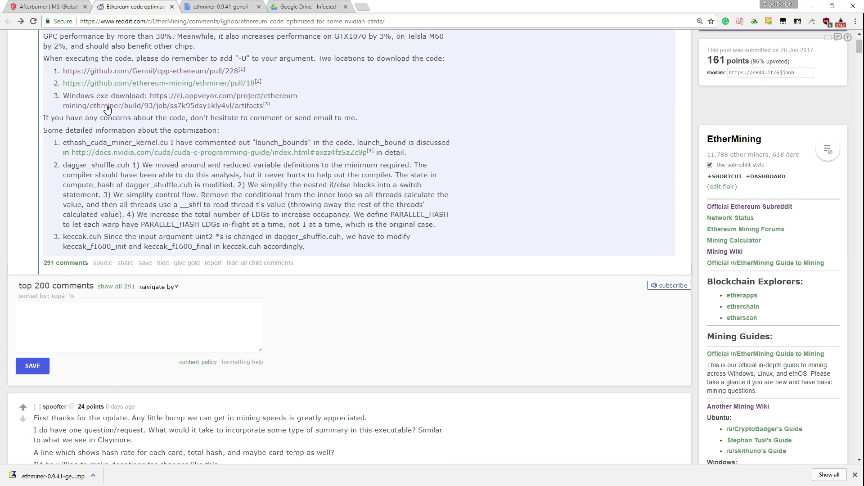
- Follow the Reddit post's Windows exe link and download ethminer-0.11.0.dev0-Windows.zip from AppVeyor
{"action": "left_click_drag", "start_coordinate": [61, 100], "coordinate": [110, 97]}
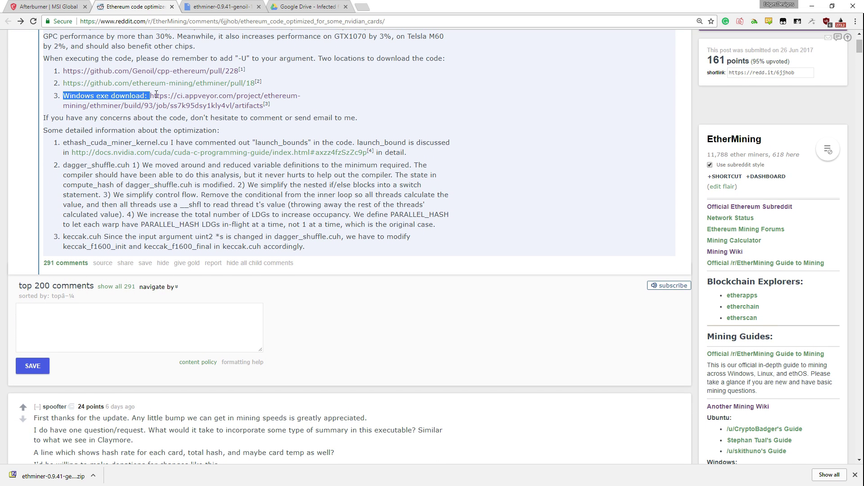
{"action": "left_click", "coordinate": [195, 98]}
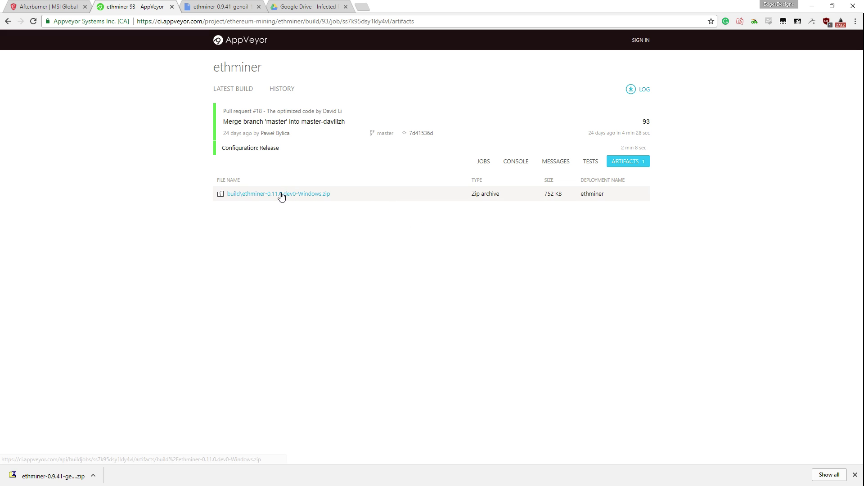
{"action": "left_click", "coordinate": [304, 194]}
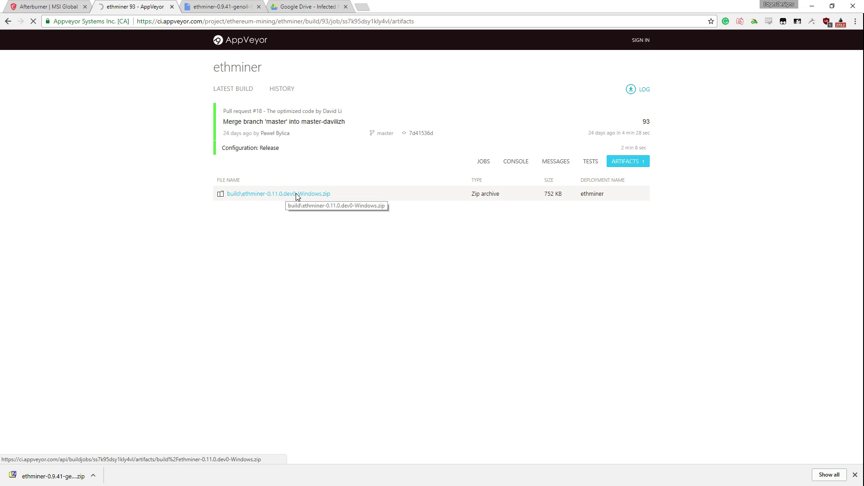
{"action": "left_click", "coordinate": [295, 196]}
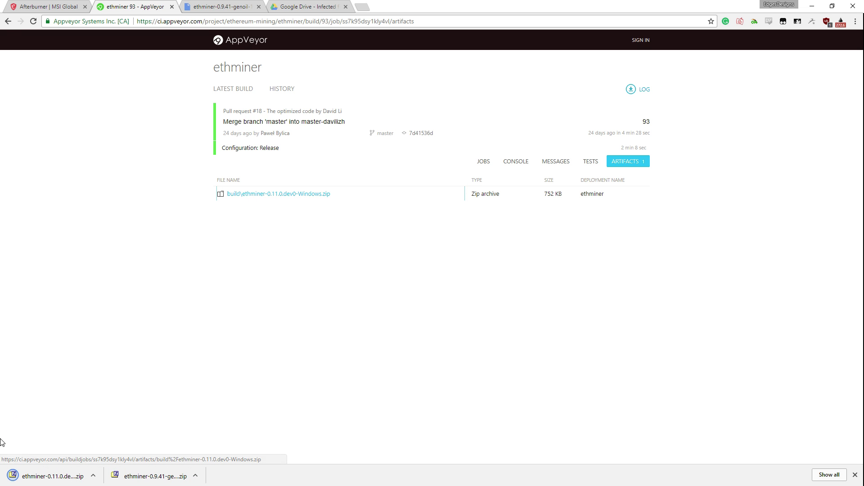
{"action": "left_click", "coordinate": [35, 481]}
- Copy ethminer.exe from the archive's bin folder over the old one in the genoil folder
{"action": "double_click", "coordinate": [135, 312]}
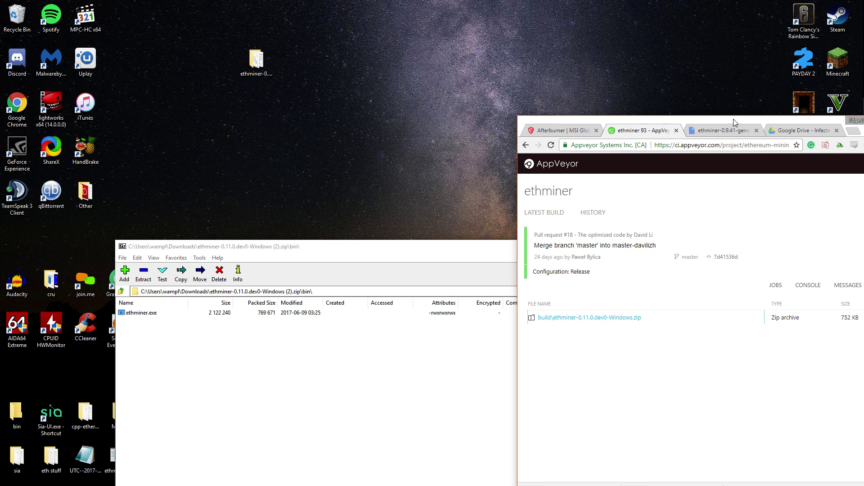
{"action": "left_click_drag", "start_coordinate": [392, 5], "coordinate": [736, 171]}
{"action": "double_click", "coordinate": [257, 63]}
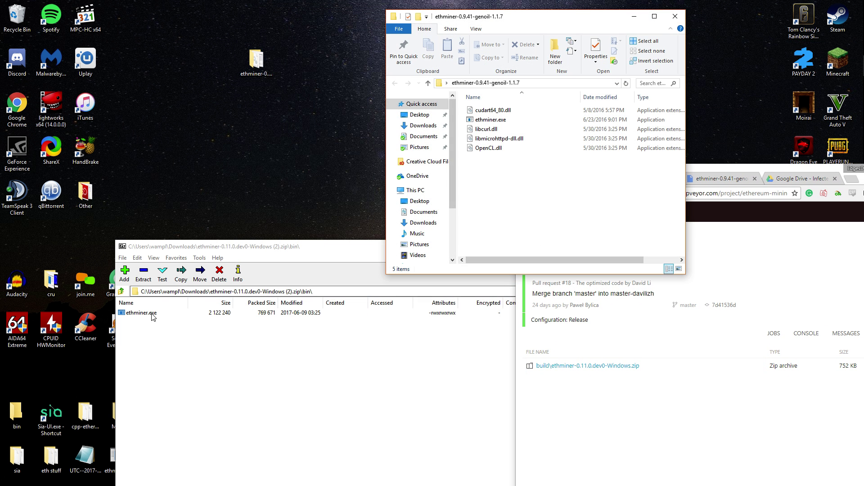
{"action": "mouse_move", "coordinate": [143, 313]}
{"action": "left_mouse_down"}
{"action": "mouse_move", "coordinate": [560, 130]}
{"action": "mouse_move", "coordinate": [536, 196]}
{"action": "left_mouse_up"}
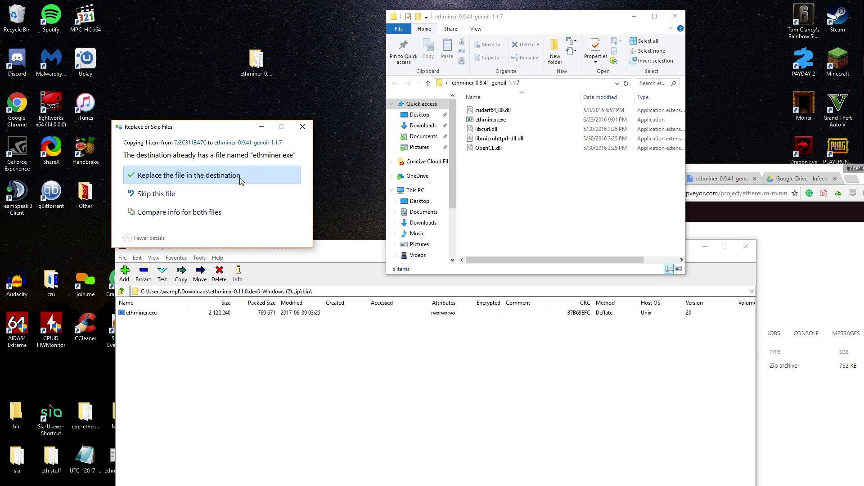
{"action": "key", "text": "Return"}
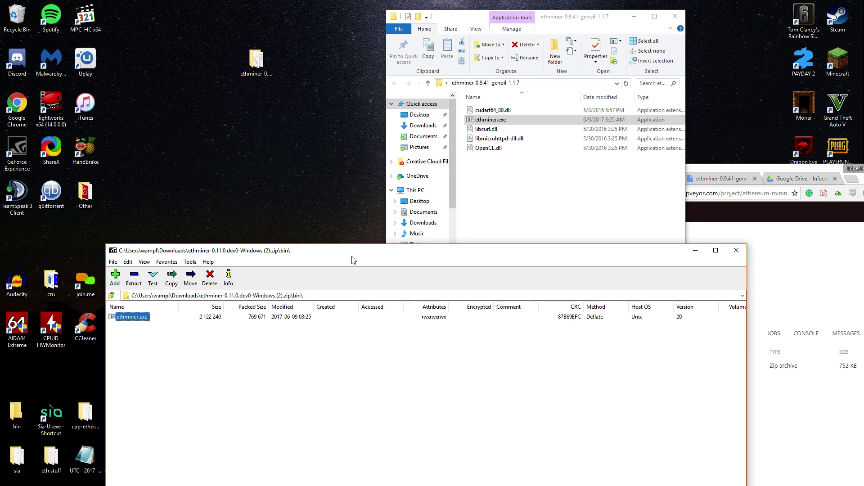
{"action": "left_click_drag", "start_coordinate": [353, 250], "coordinate": [263, 266]}
{"action": "left_click", "coordinate": [648, 265]}
{"action": "mouse_move", "coordinate": [804, 173]}
{"action": "left_mouse_down"}
{"action": "mouse_move", "coordinate": [548, 226]}
{"action": "mouse_move", "coordinate": [474, 208]}
{"action": "left_mouse_up"}
{"action": "left_click", "coordinate": [506, 203]}
- Create a new text document, change it to a .bat file named start.bat, and maximize the folder
{"action": "right_click", "coordinate": [512, 171]}
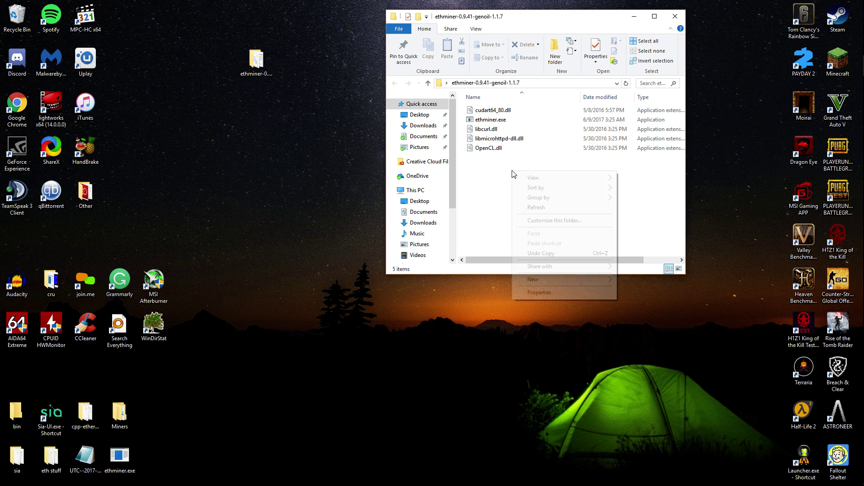
{"action": "mouse_move", "coordinate": [534, 279]}
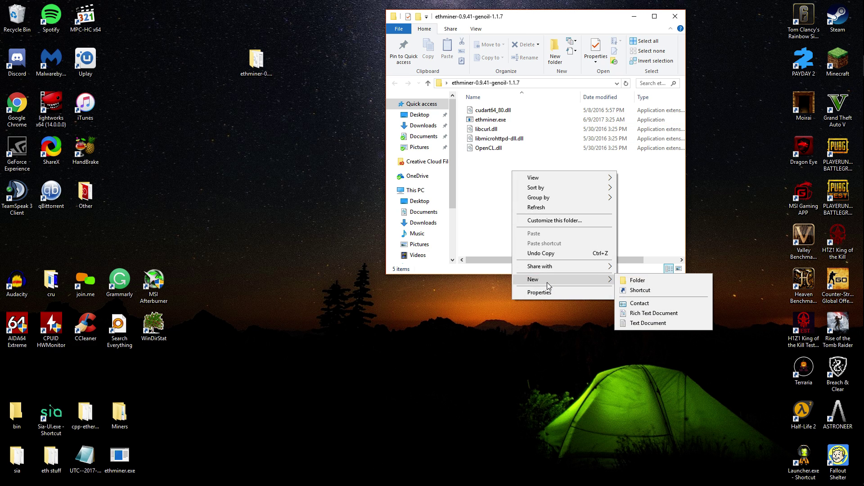
{"action": "left_click", "coordinate": [652, 323]}
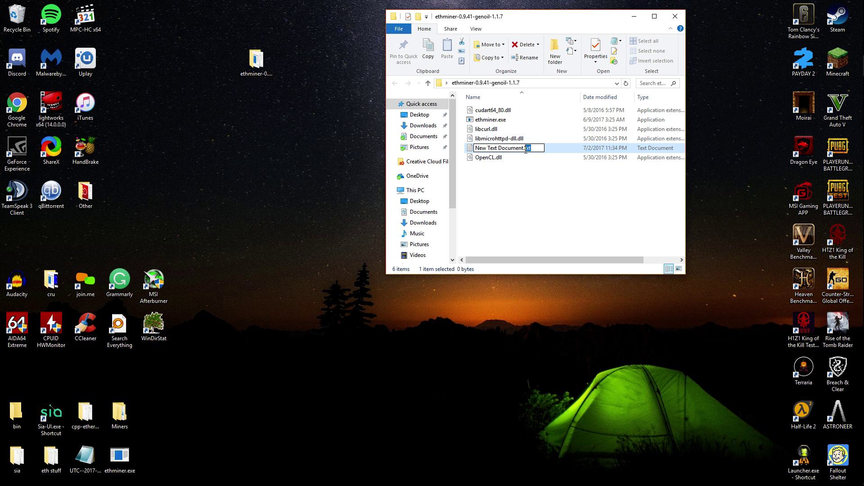
{"action": "type", "text": "ba"}
{"action": "key", "text": "Return"}
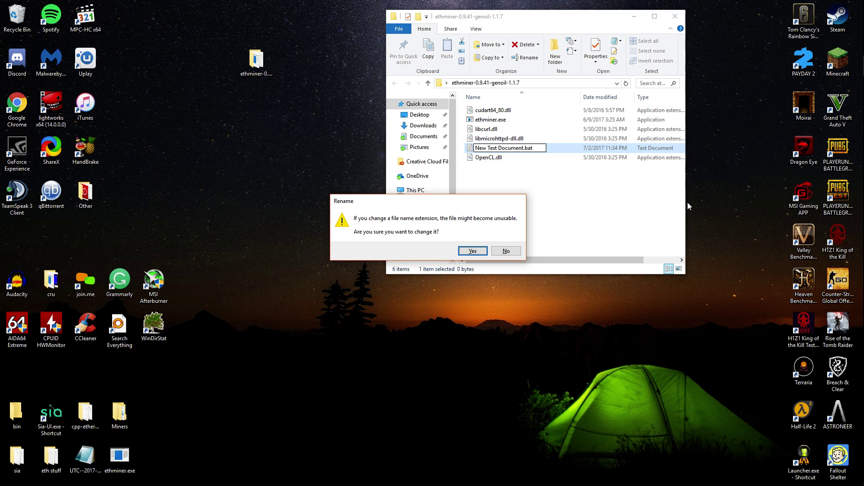
{"action": "left_click", "coordinate": [473, 250]}
{"action": "right_click", "coordinate": [529, 151]}
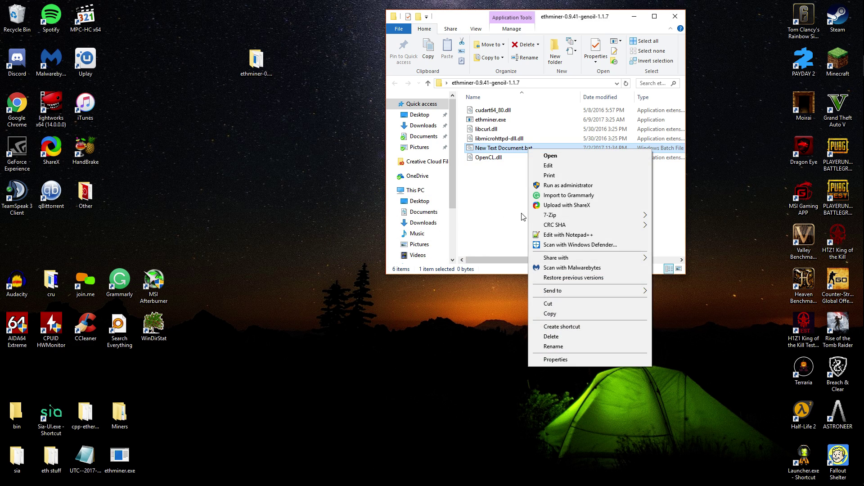
{"action": "left_click", "coordinate": [548, 345]}
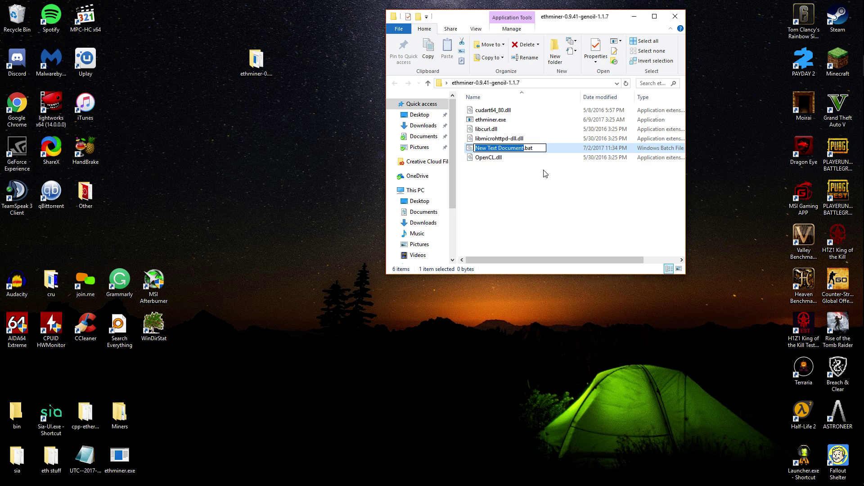
{"action": "type", "text": "start"}
{"action": "key", "text": "Return"}
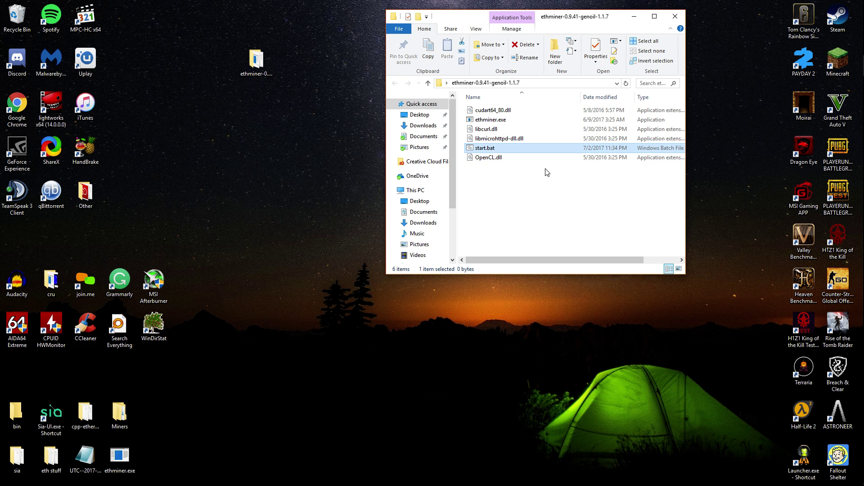
{"action": "left_click_drag", "start_coordinate": [605, 16], "coordinate": [599, 3]}
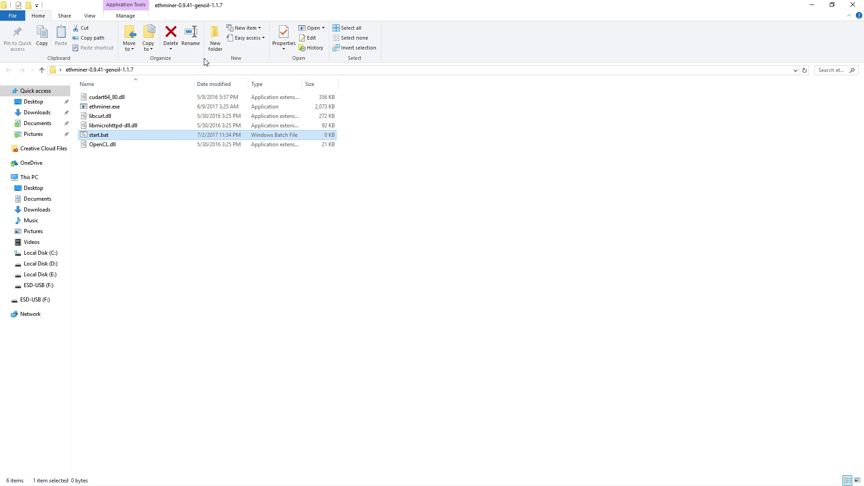
{"action": "right_click", "coordinate": [446, 109]}
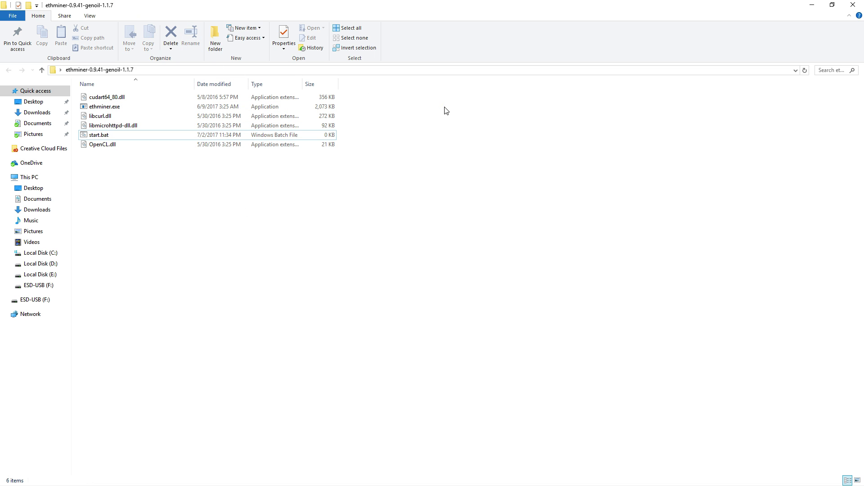
{"action": "left_click", "coordinate": [391, 104]}
{"action": "left_click", "coordinate": [285, 48]}
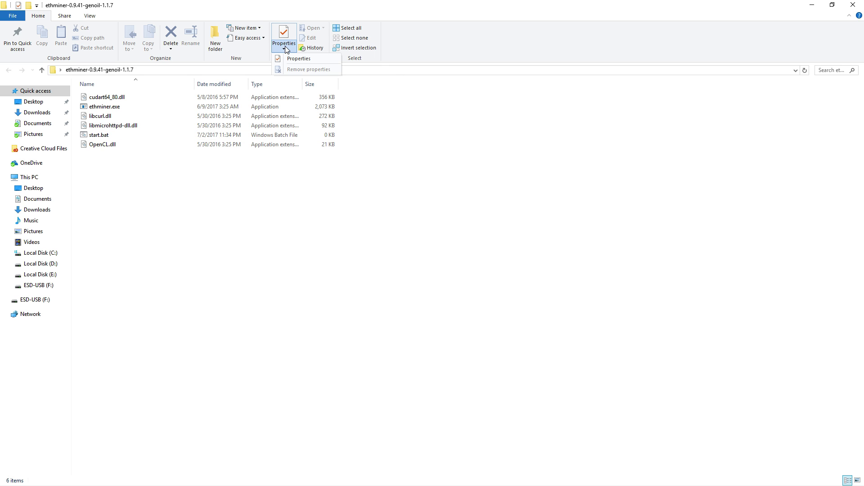
{"action": "left_click", "coordinate": [89, 16]}
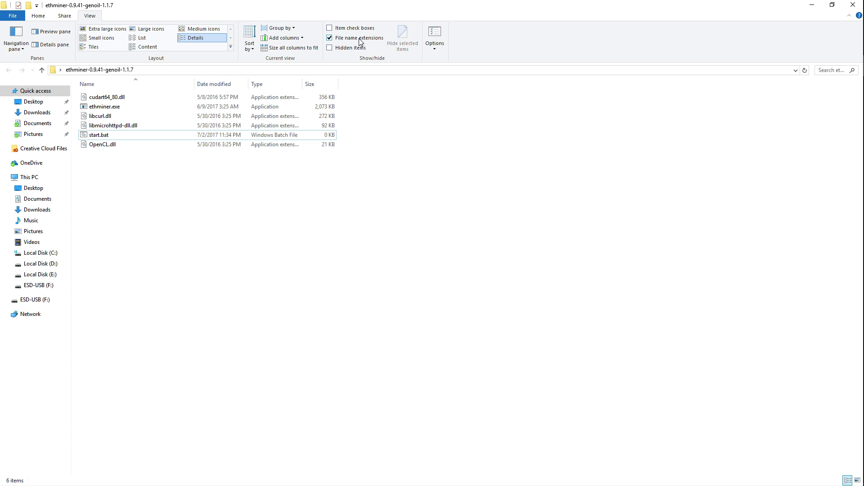
{"action": "left_click", "coordinate": [15, 16]}
{"action": "left_click", "coordinate": [181, 14]}
{"action": "right_click", "coordinate": [142, 132]}
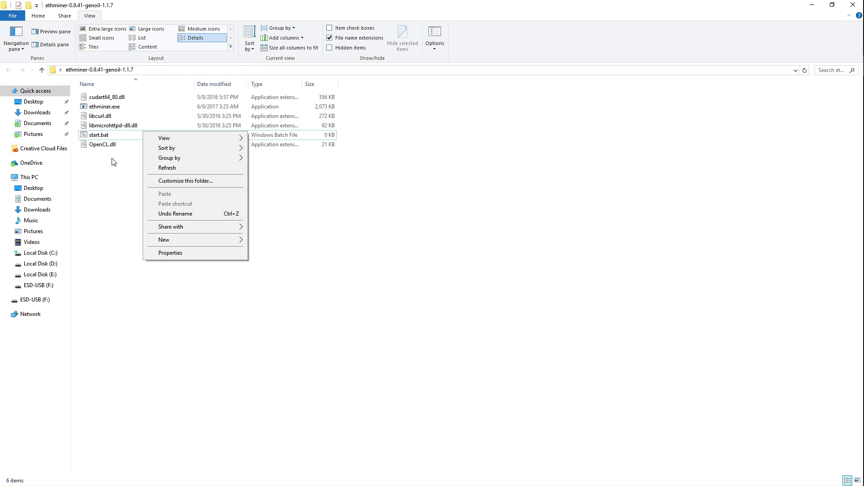
- Open start.bat in Notepad and browse to Miners\ethminer-0.9.41-genoil-1.1.7
{"action": "right_click", "coordinate": [101, 134]}
{"action": "left_click", "coordinate": [133, 149]}
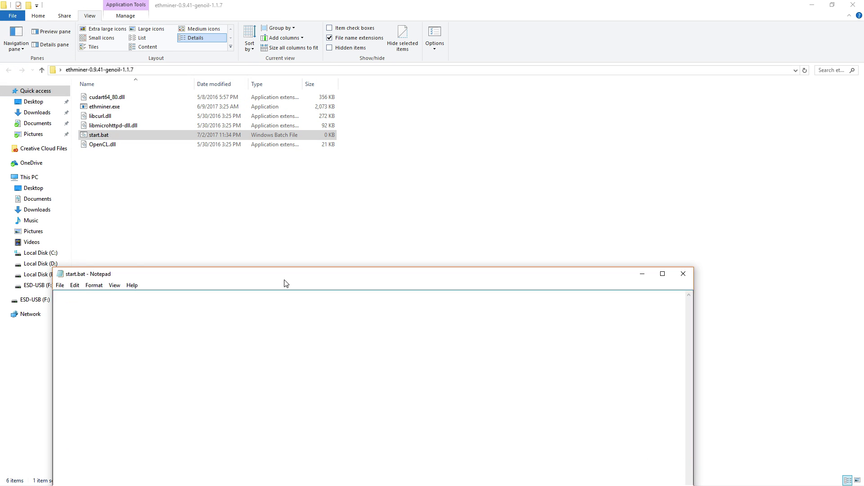
{"action": "left_click", "coordinate": [584, 5]}
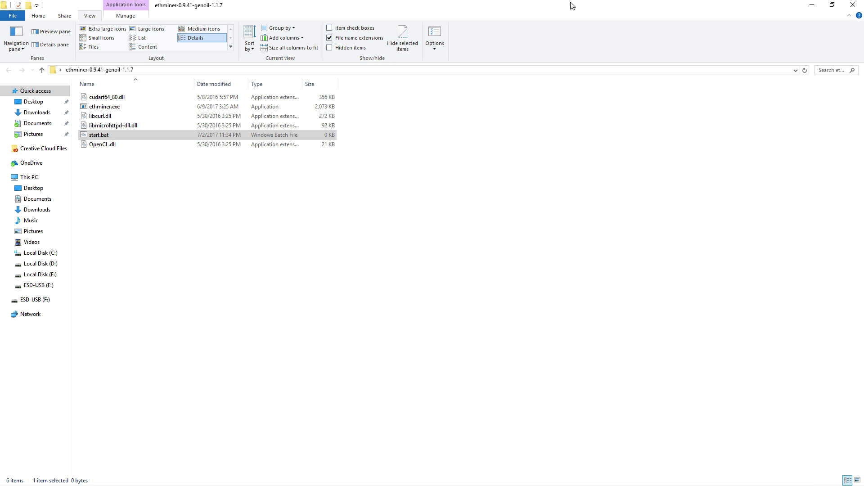
{"action": "left_click_drag", "start_coordinate": [585, 4], "coordinate": [675, 315]}
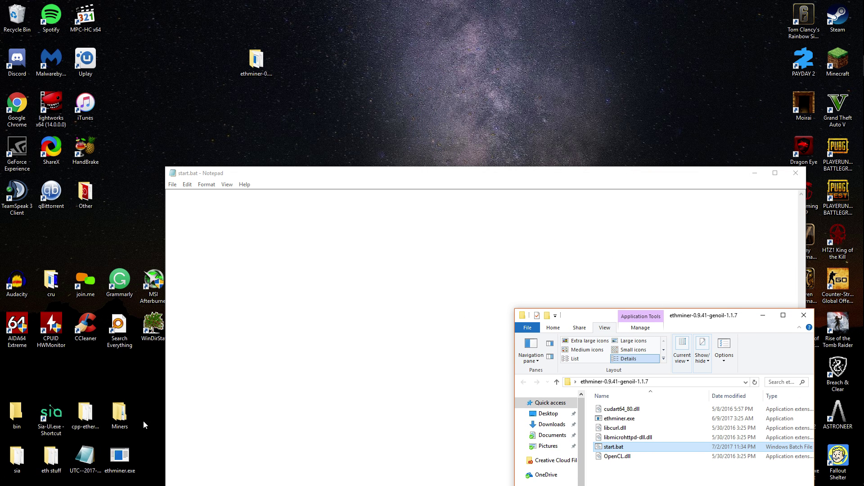
{"action": "double_click", "coordinate": [120, 416]}
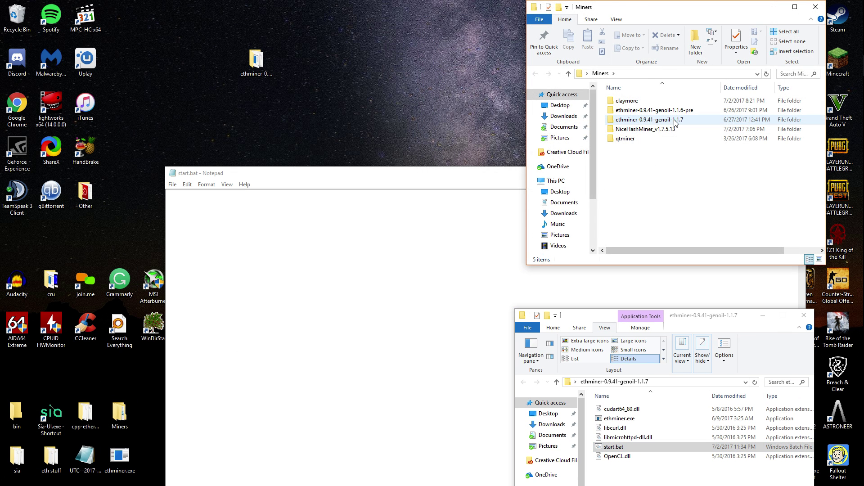
{"action": "double_click", "coordinate": [675, 121]}
- Delete '--cuda-streams 4' from Ethermine-Stratum-CUDA.bat and select the whole command
{"action": "right_click", "coordinate": [647, 112]}
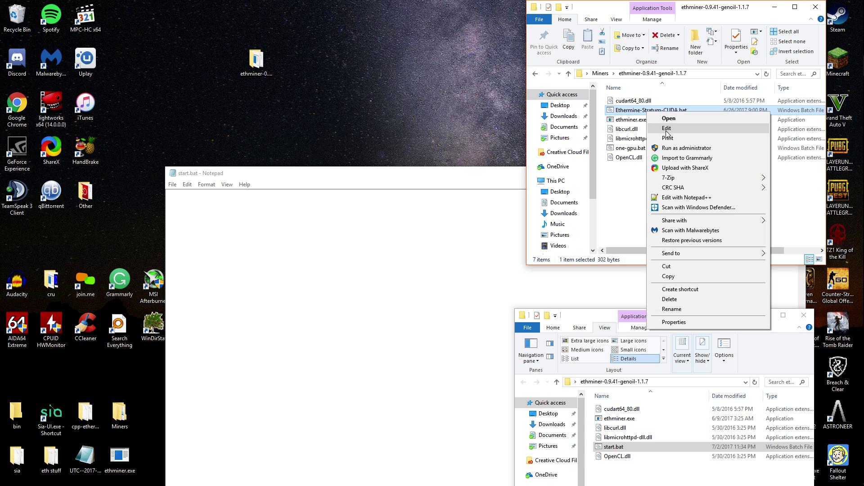
{"action": "left_click", "coordinate": [668, 130]}
{"action": "left_click_drag", "start_coordinate": [223, 317], "coordinate": [429, 232]}
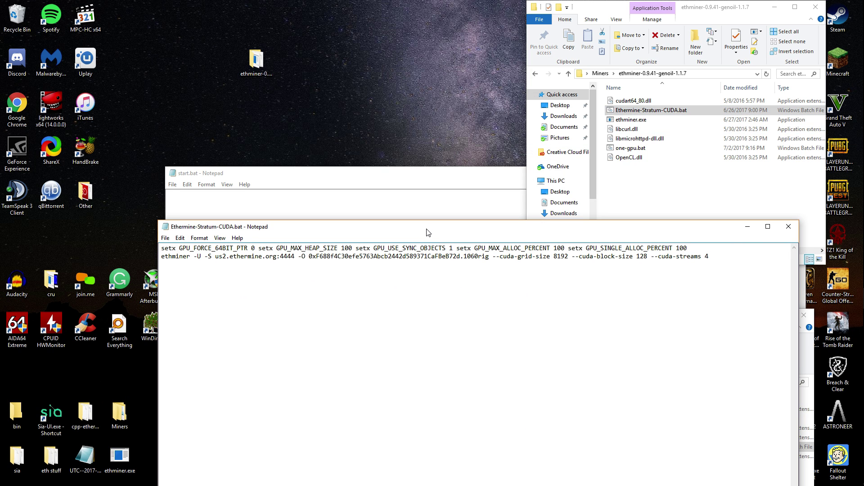
{"action": "key", "text": "ctrl+a"}
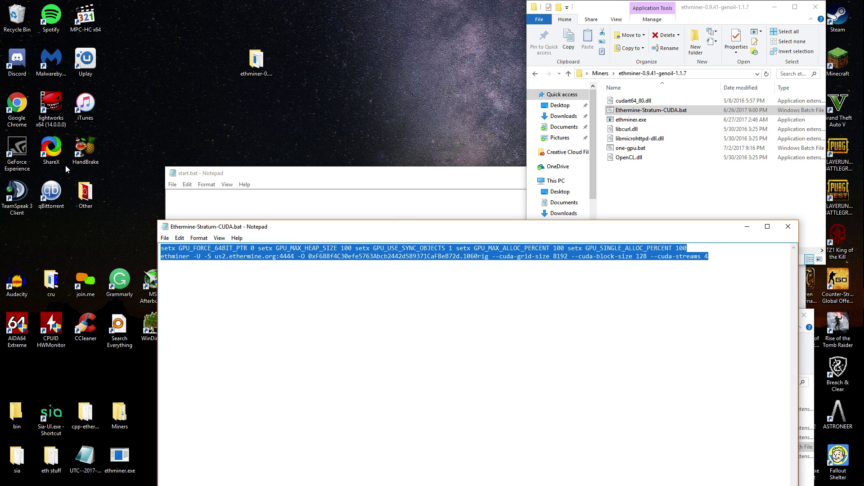
{"action": "left_click", "coordinate": [523, 282]}
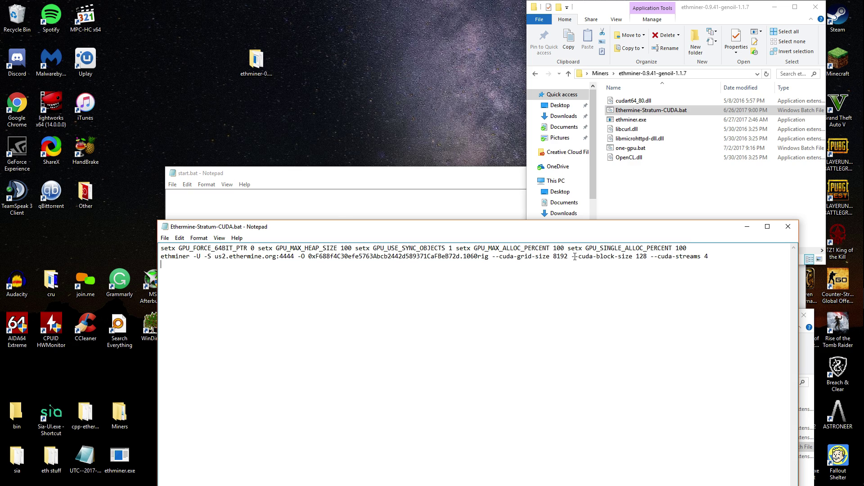
{"action": "left_click_drag", "start_coordinate": [651, 257], "coordinate": [787, 261]}
{"action": "key", "text": "BackSpace"}
{"action": "key", "text": "ctrl+a"}
{"action": "key", "text": "ctrl+c"}
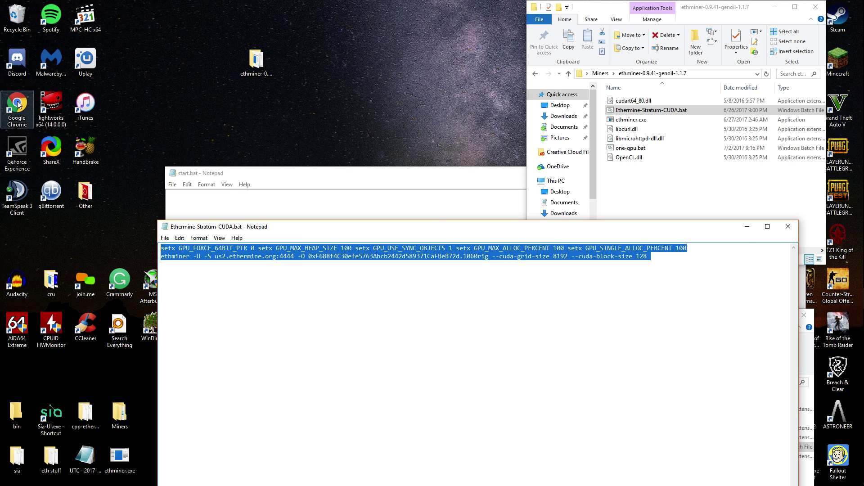
- Paste the copied mining commands into start.bat, save it, and close Notepad
{"action": "left_click_drag", "start_coordinate": [284, 179], "coordinate": [179, 107]}
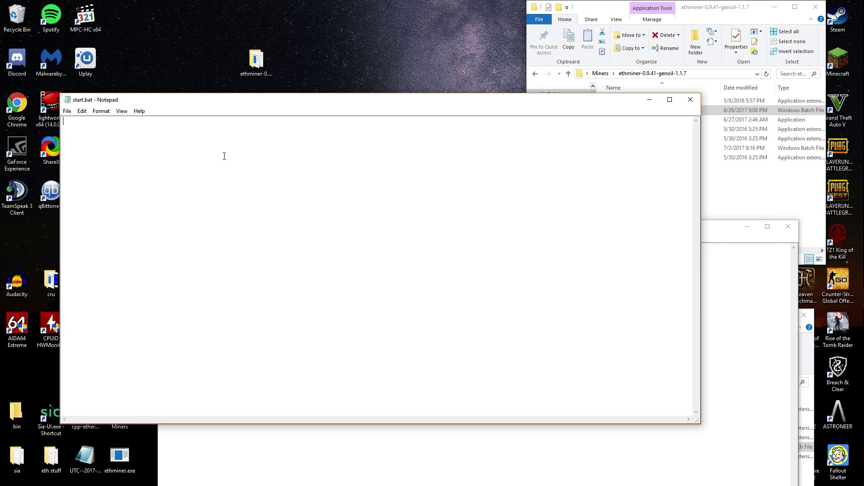
{"action": "key", "text": "ctrl+v"}
{"action": "left_click", "coordinate": [67, 113]}
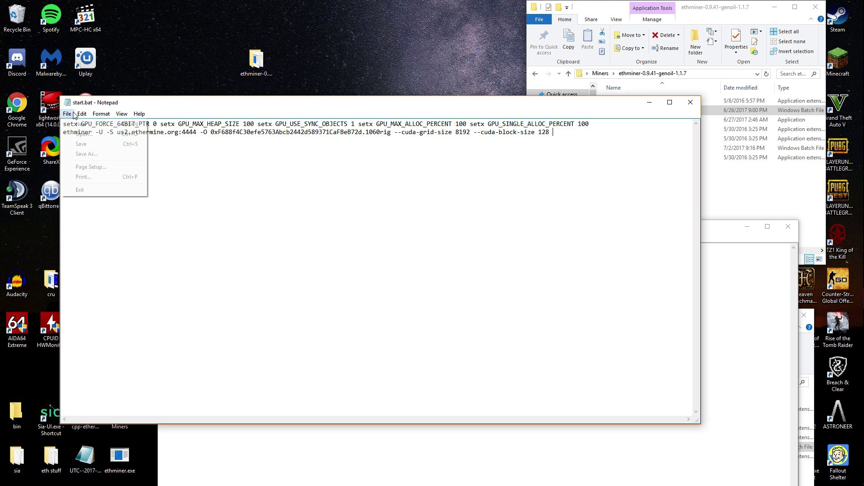
{"action": "left_click", "coordinate": [76, 147]}
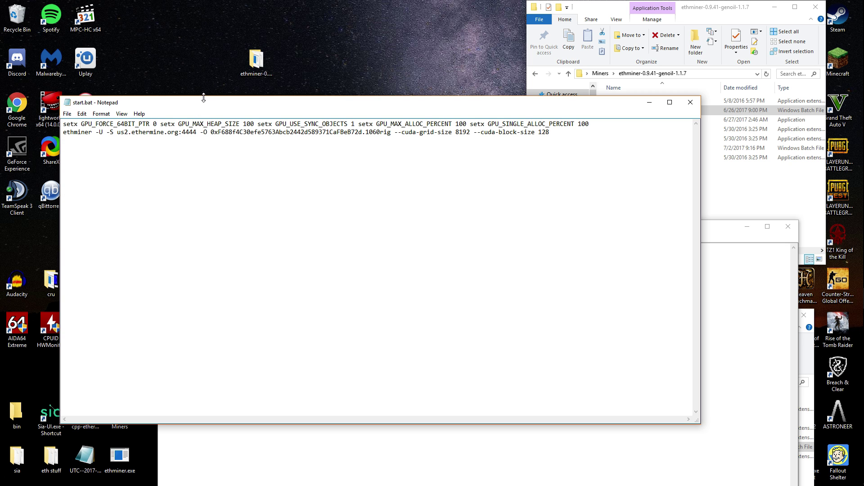
{"action": "left_click_drag", "start_coordinate": [210, 105], "coordinate": [109, 105]}
{"action": "left_click", "coordinate": [587, 102]}
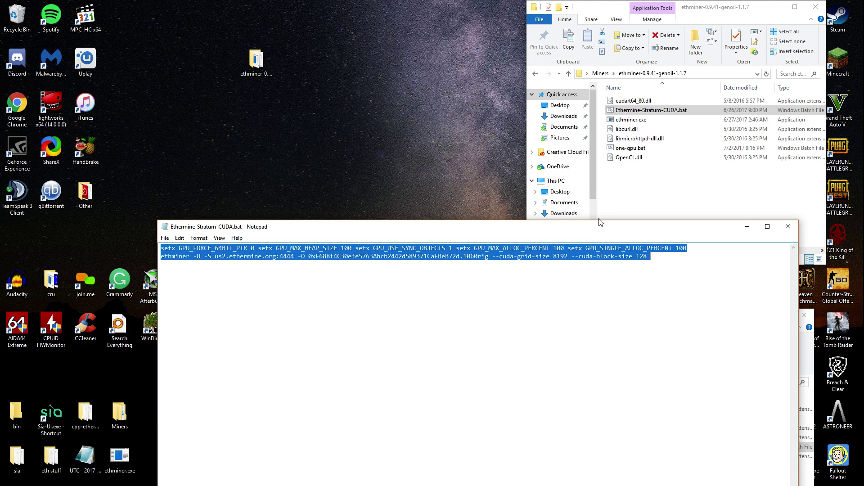
- Close Ethermine-Stratum-CUDA.bat, saving its changes
{"action": "left_click", "coordinate": [608, 234]}
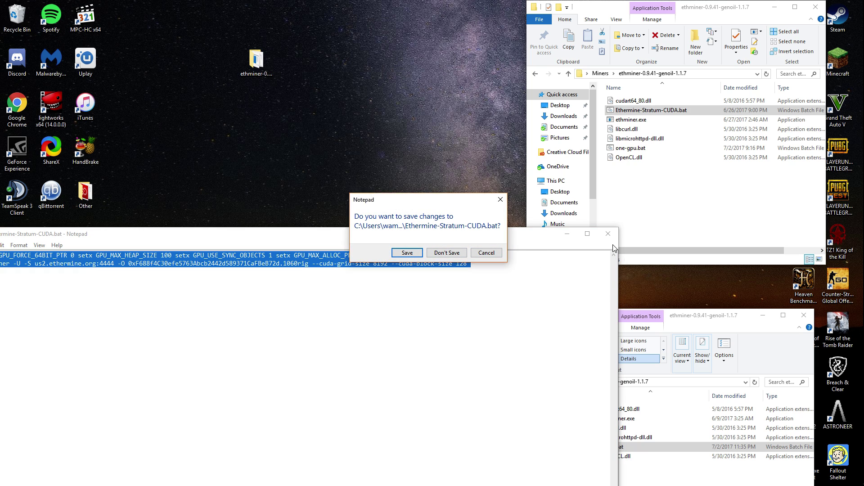
{"action": "left_click", "coordinate": [484, 254]}
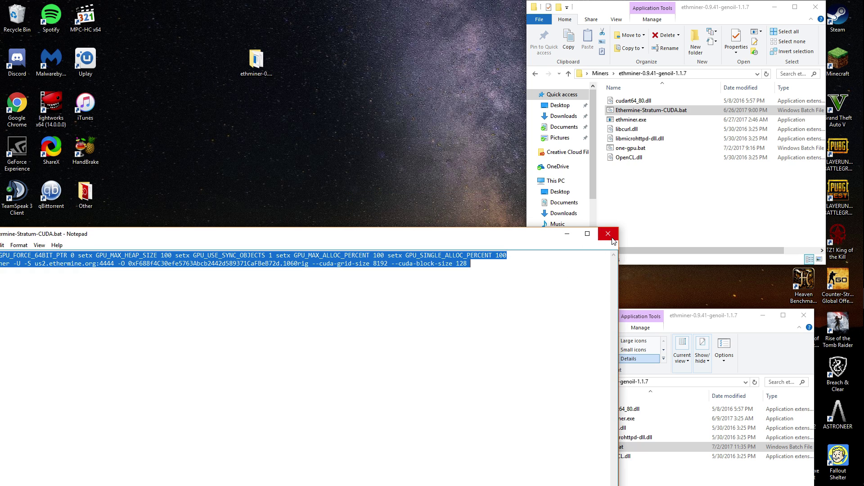
{"action": "left_click", "coordinate": [407, 252]}
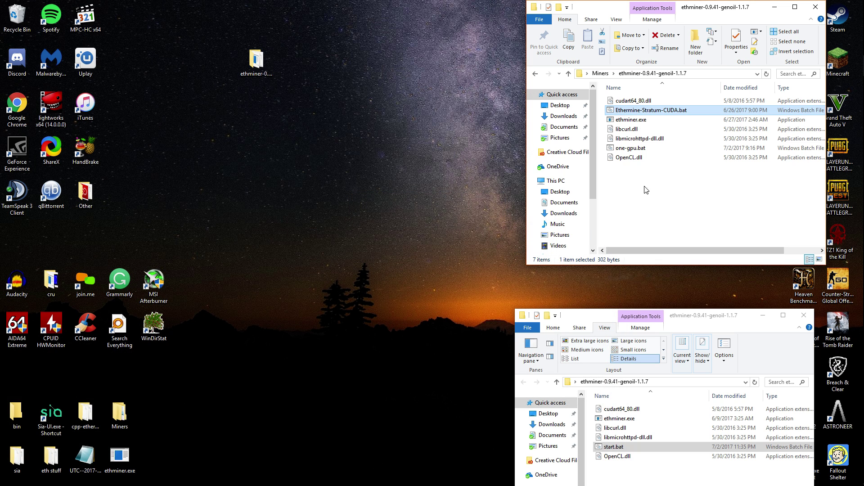
{"action": "left_click_drag", "start_coordinate": [687, 324], "coordinate": [443, 108]}
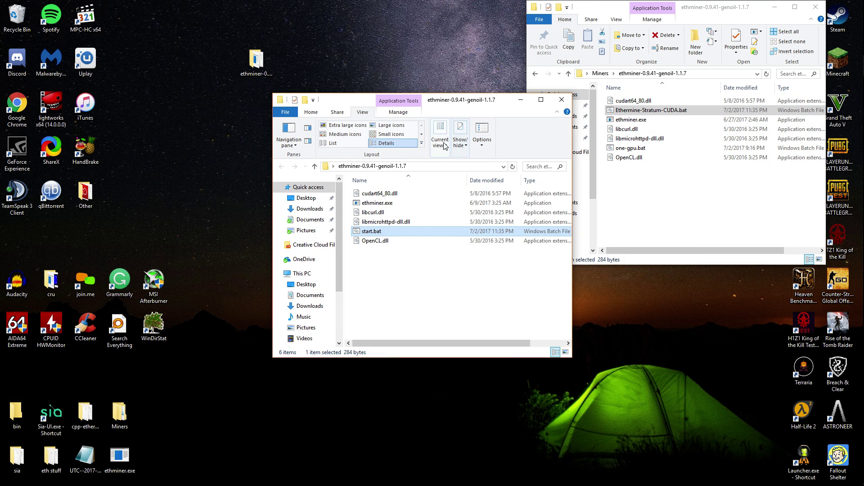
- Run start.bat and confirm the miner reaches about 49.28 MH/s after DAG generation
{"action": "double_click", "coordinate": [382, 230]}
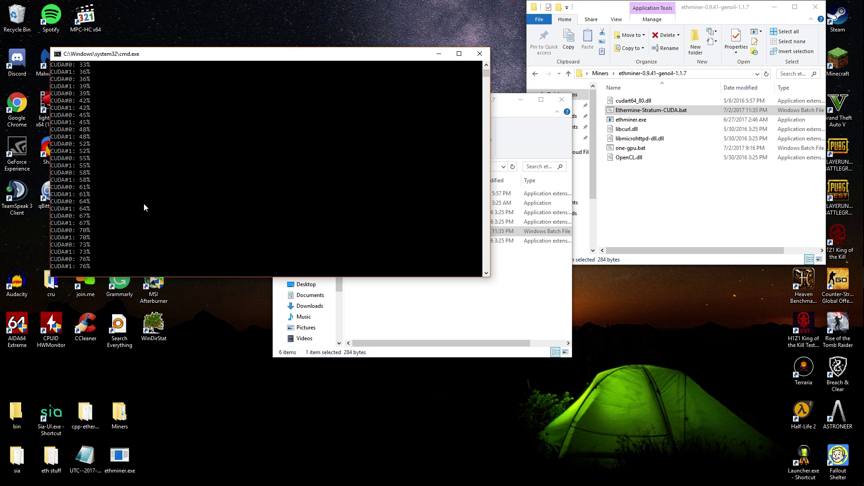
{"action": "left_click_drag", "start_coordinate": [224, 54], "coordinate": [365, 74]}
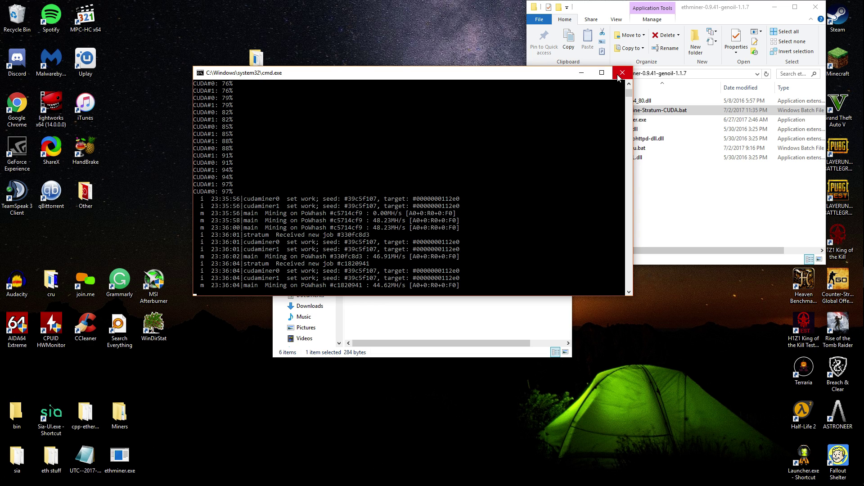
{"action": "left_click_drag", "start_coordinate": [370, 288], "coordinate": [403, 288]}
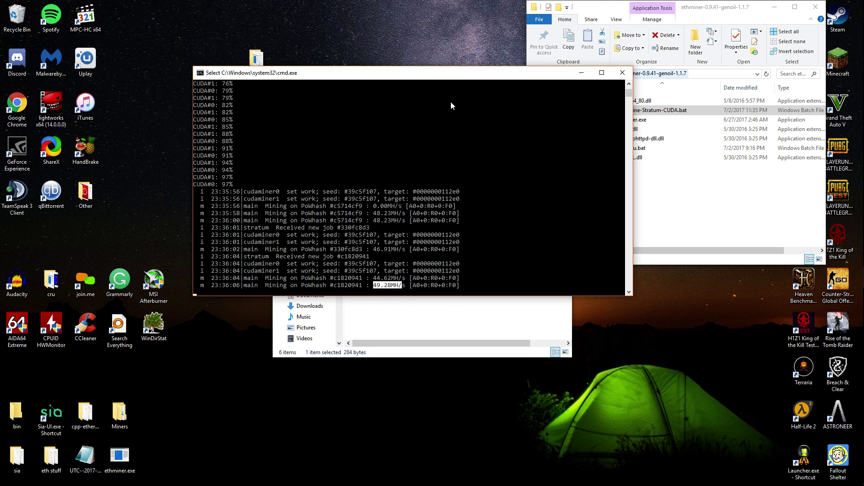
- Stop the miner and close the genoil folder window
{"action": "left_click", "coordinate": [630, 74]}
{"action": "left_click_drag", "start_coordinate": [484, 110], "coordinate": [445, 61]}
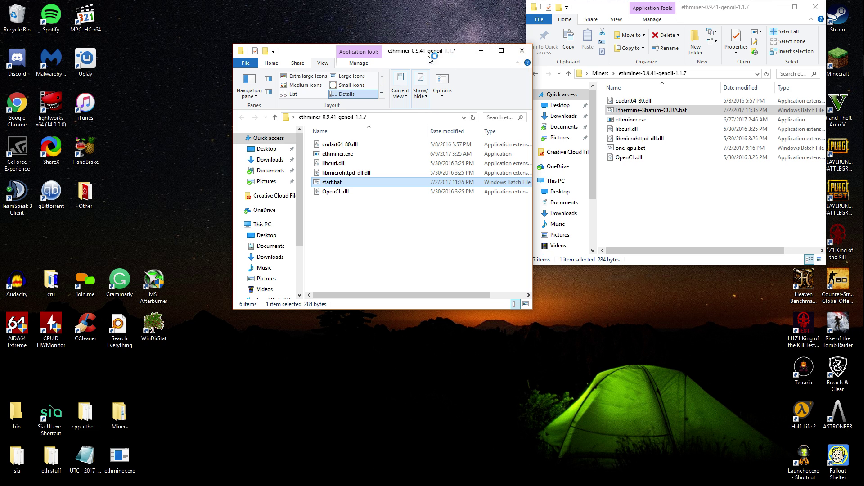
{"action": "left_click_drag", "start_coordinate": [473, 50], "coordinate": [501, 120]}
{"action": "left_click", "coordinate": [550, 120]}
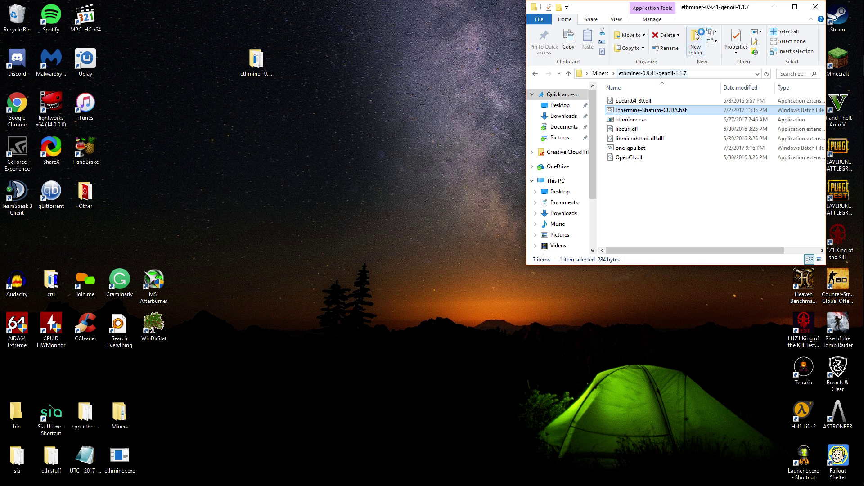